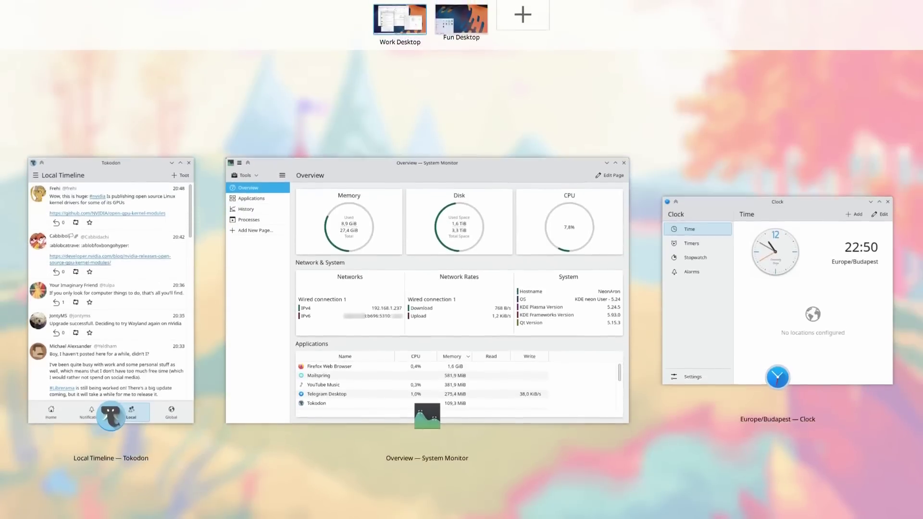
Dismiss the Overview to reveal the rocket-landscape desktop and bottom panel.
key(Escape)
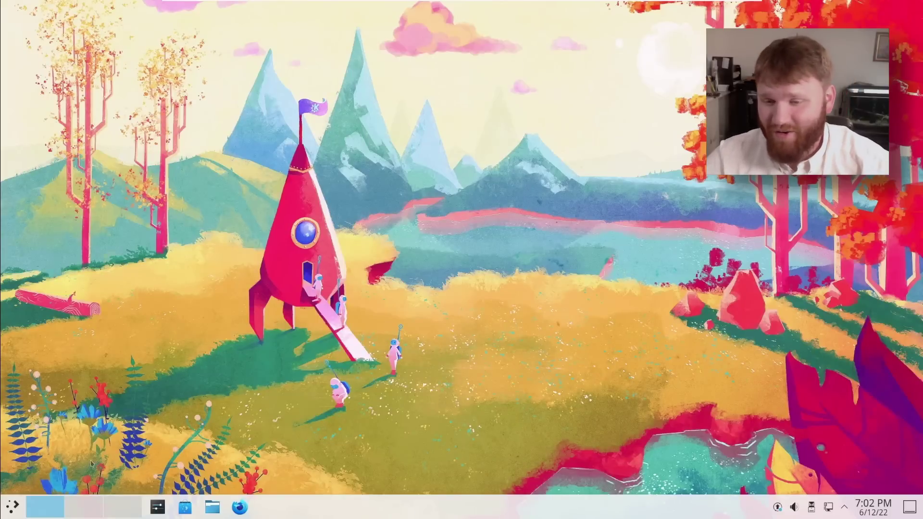
key(super)
text(term)
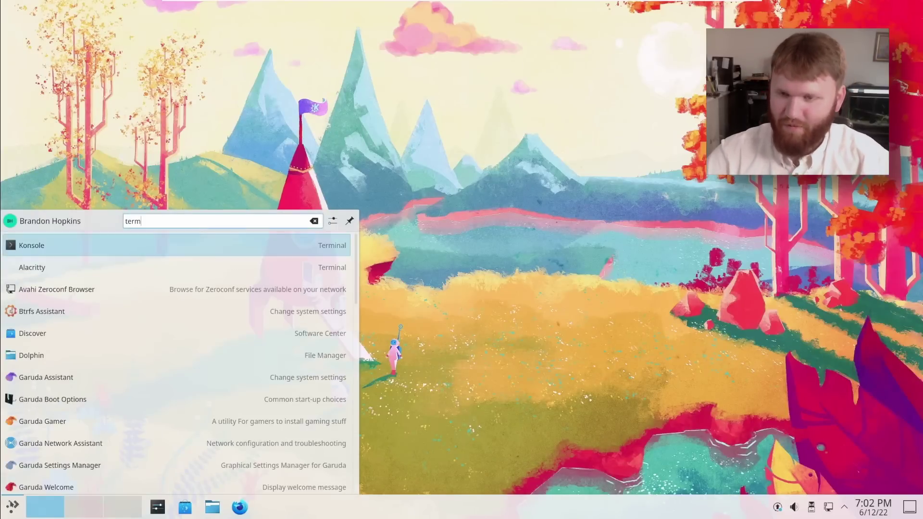
key(Return)
text(neofetch)
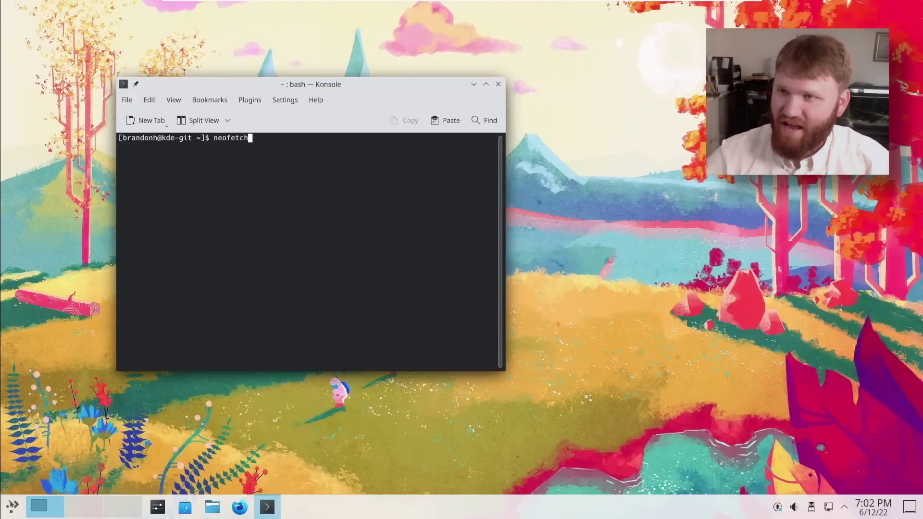
key(Return)
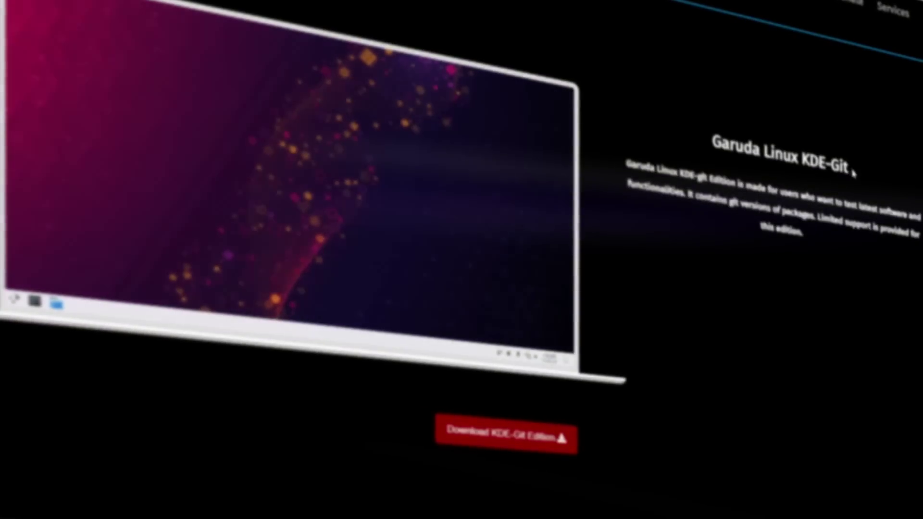
drag(771, 153, 707, 150)
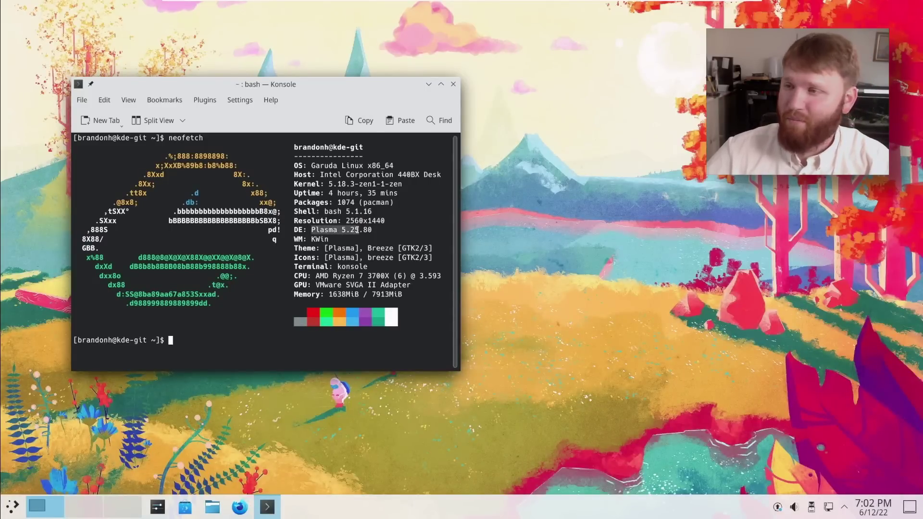
click(390, 231)
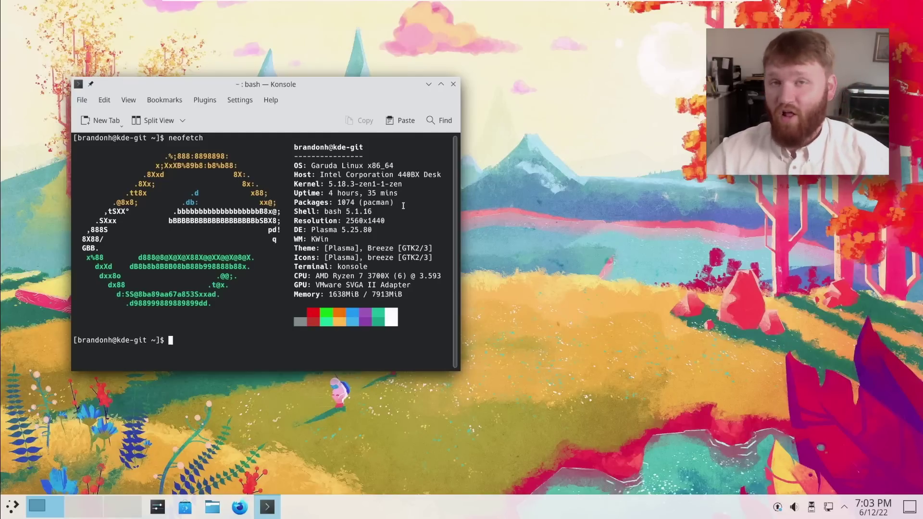
click(453, 85)
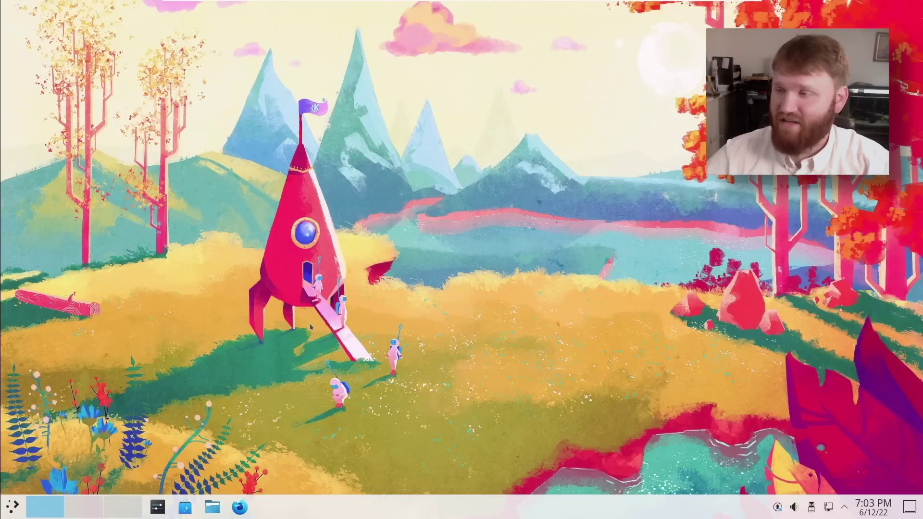
right_click(384, 211)
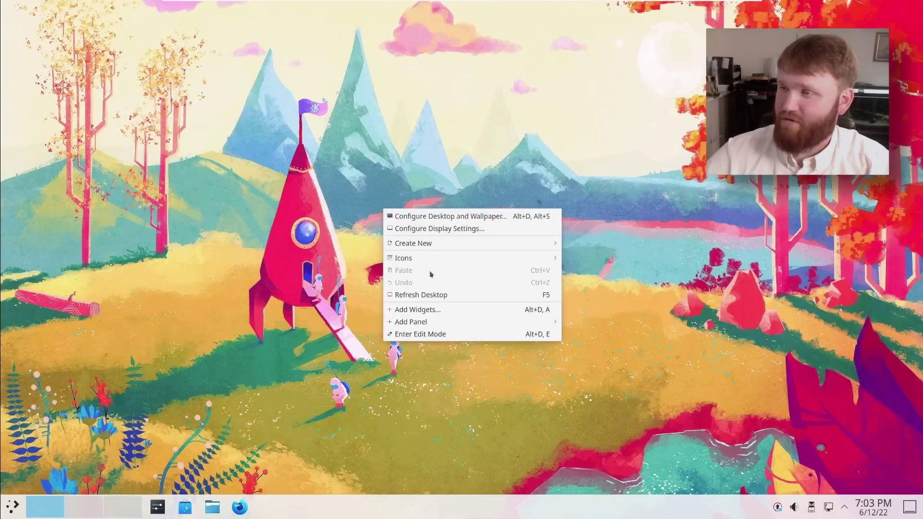
click(481, 220)
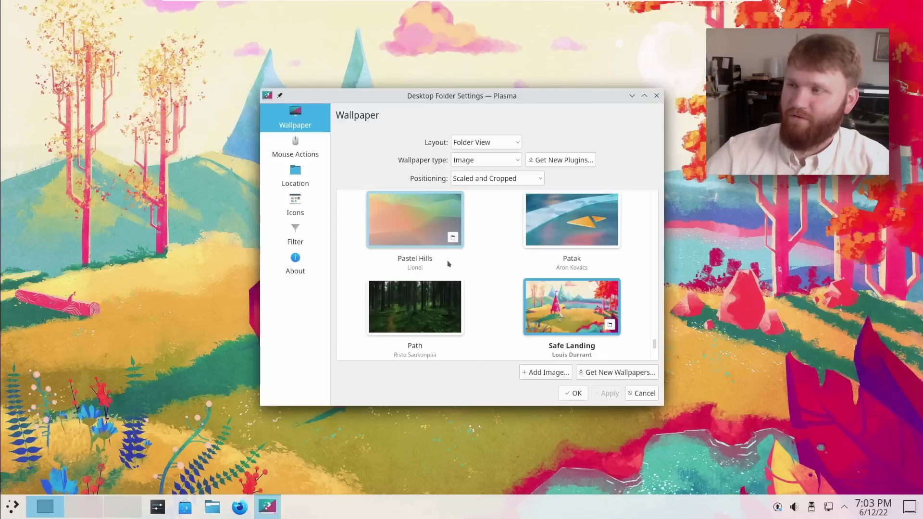
drag(546, 101, 318, 69)
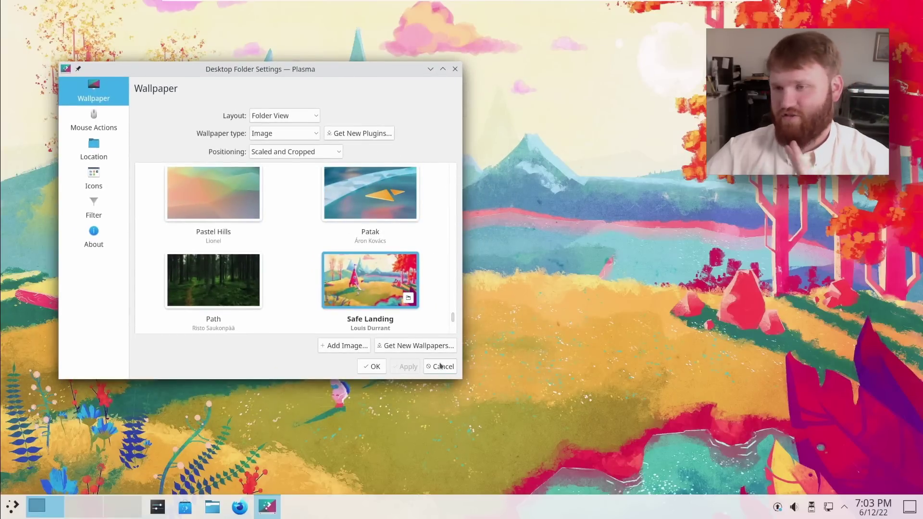
click(264, 287)
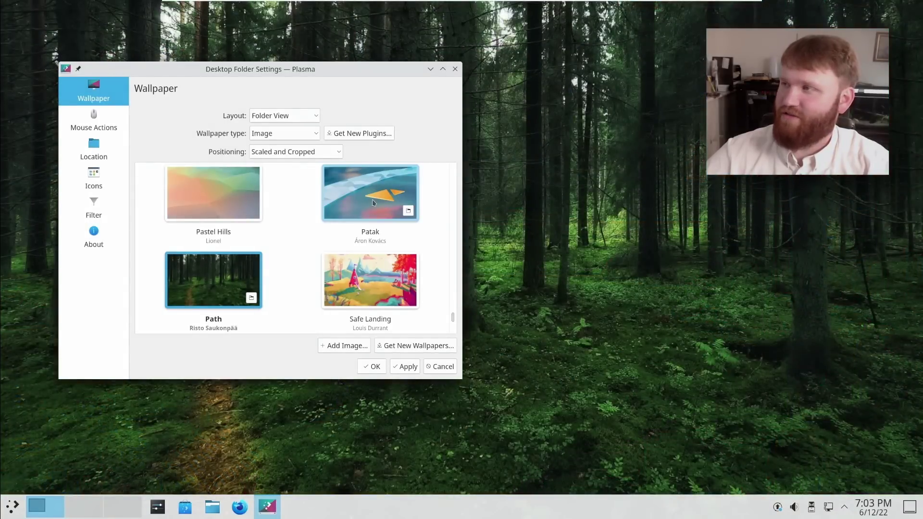
click(373, 203)
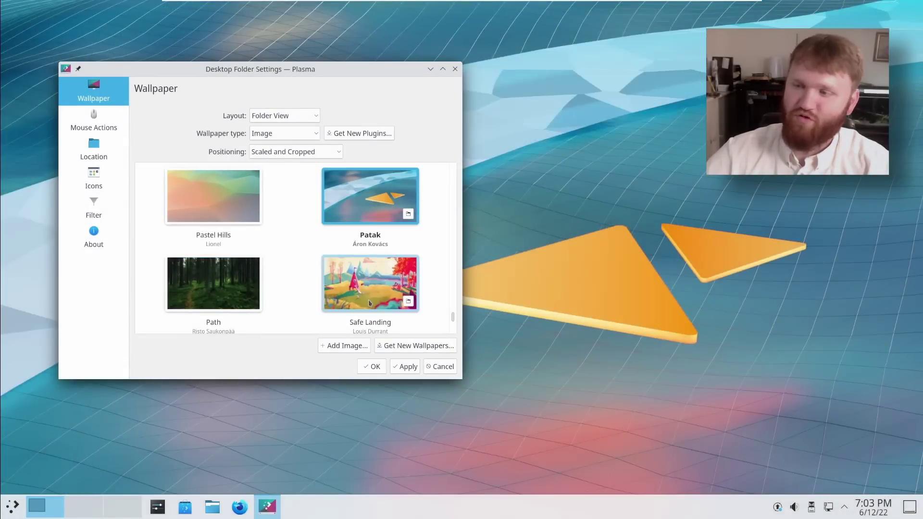
click(369, 303)
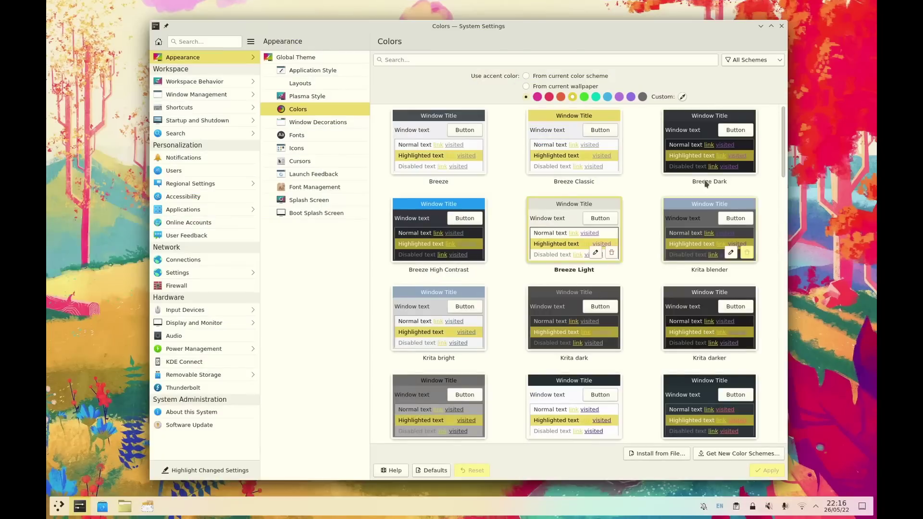
click(705, 170)
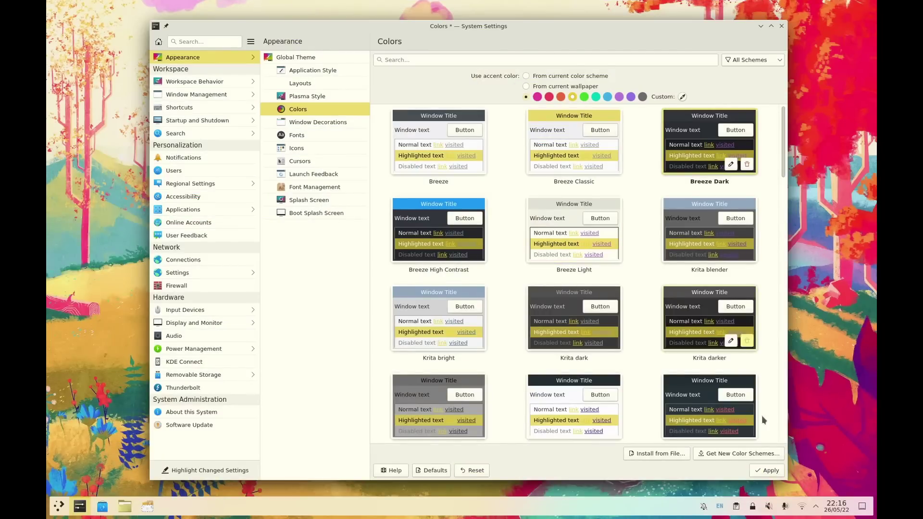
click(768, 470)
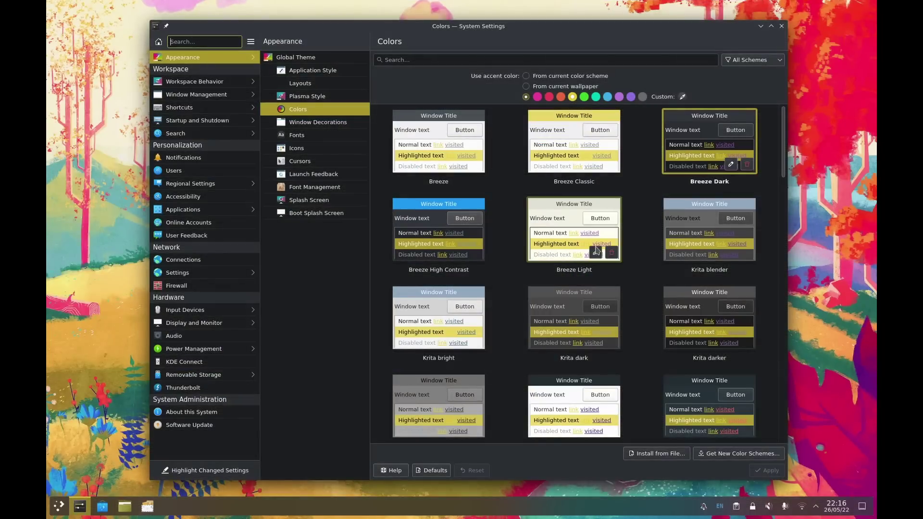
click(592, 245)
click(767, 471)
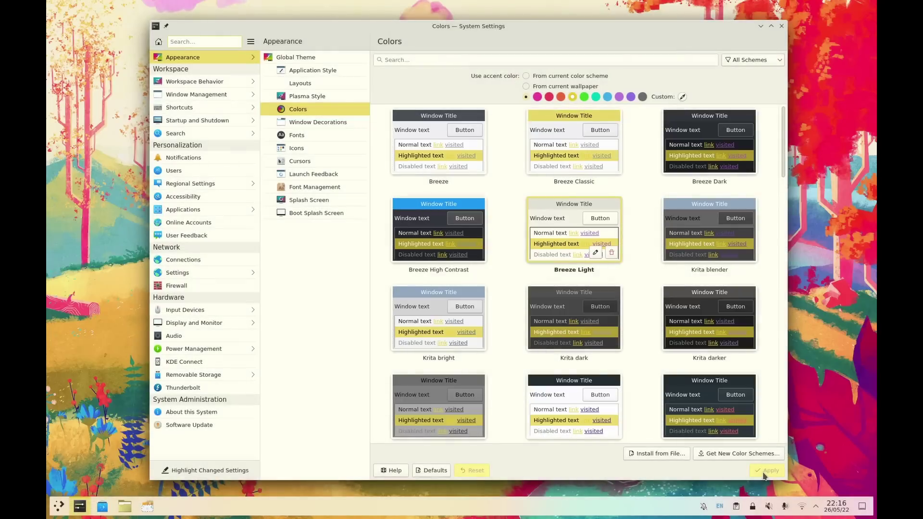
click(709, 156)
click(764, 469)
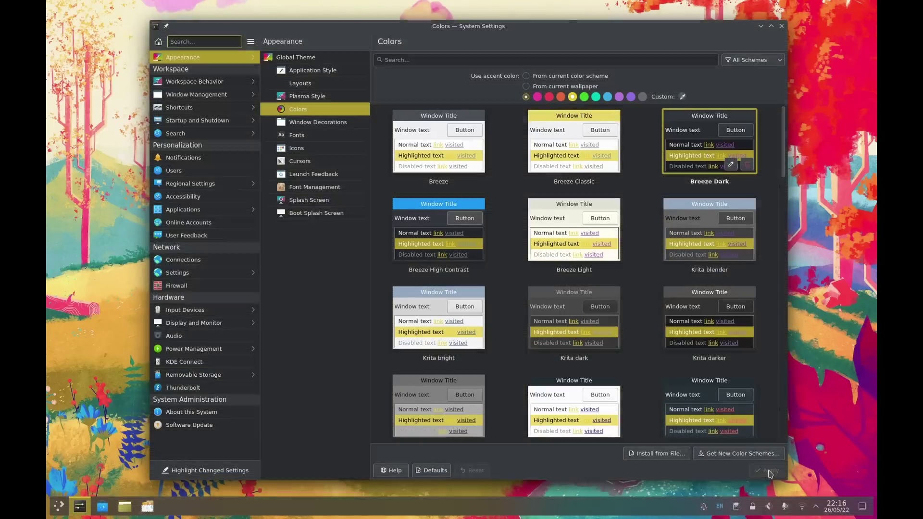
click(551, 207)
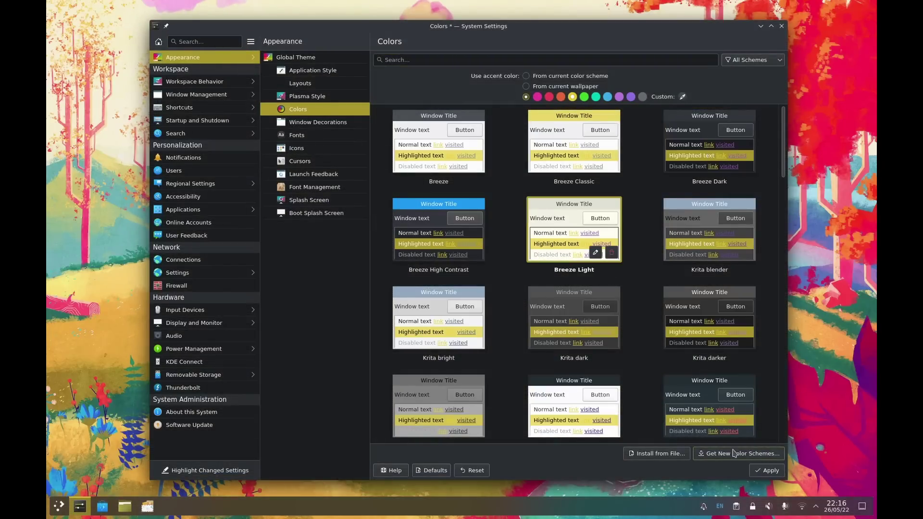
click(758, 472)
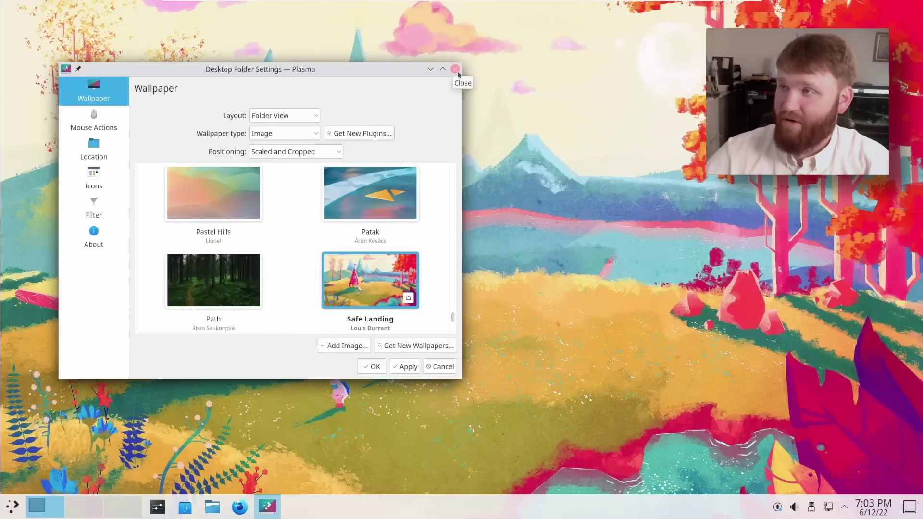
click(454, 68)
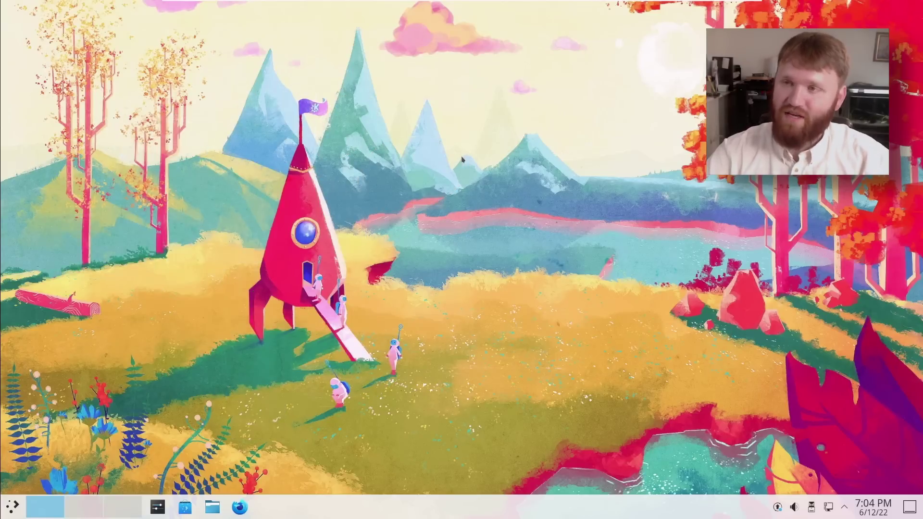
Toggle the Overview, then launch System Settings Quick Settings and Dolphin at Home.
key(super+w)
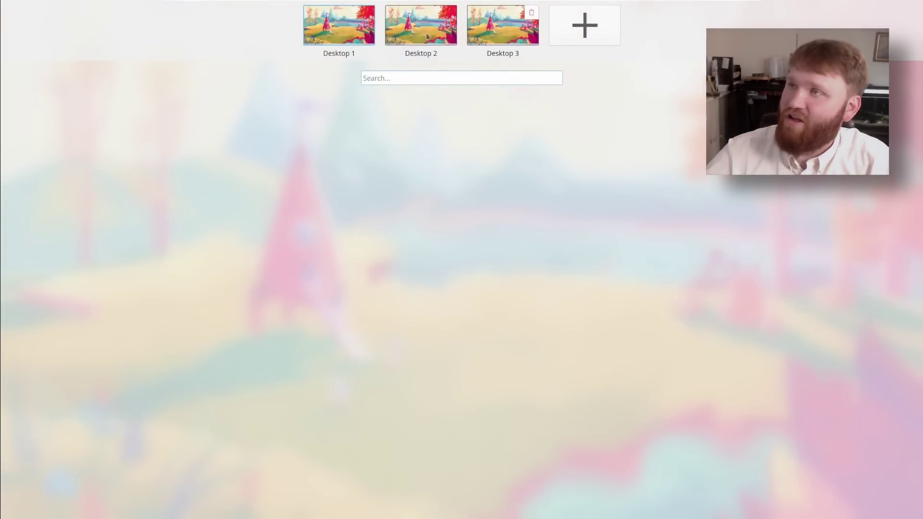
key(super+w)
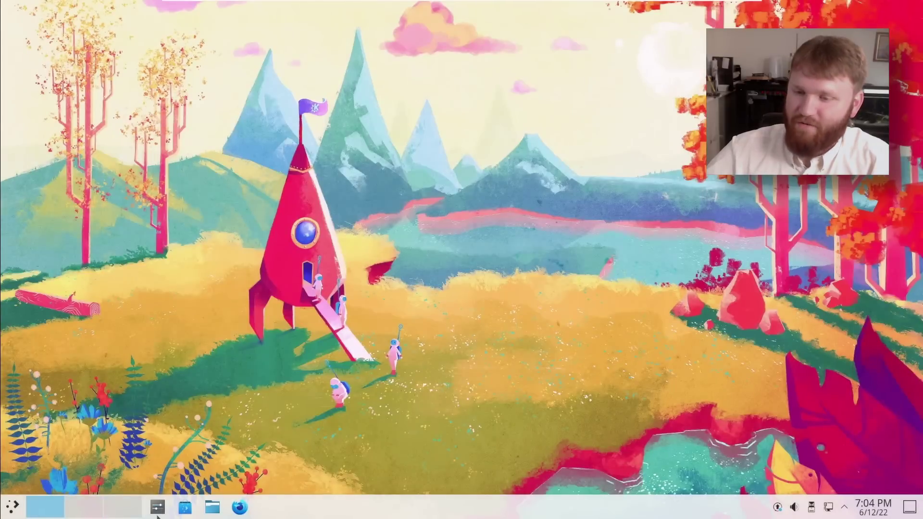
click(157, 515)
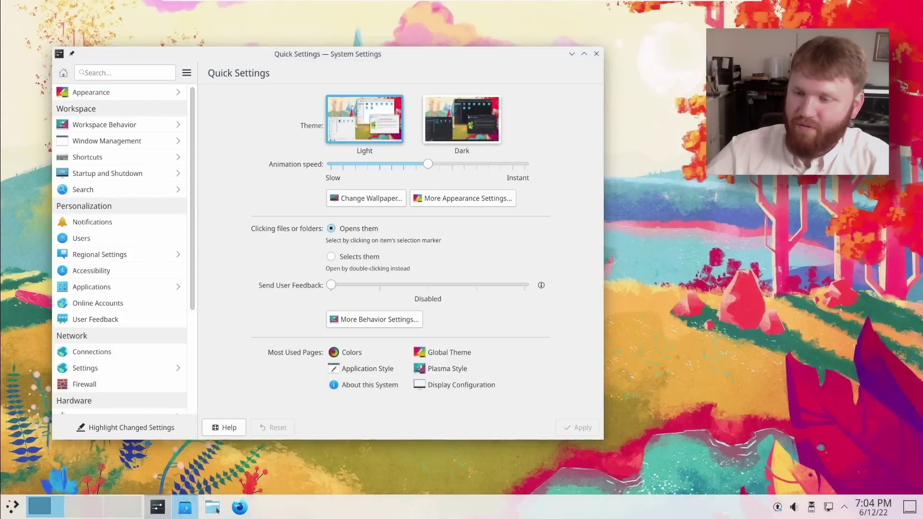
click(216, 510)
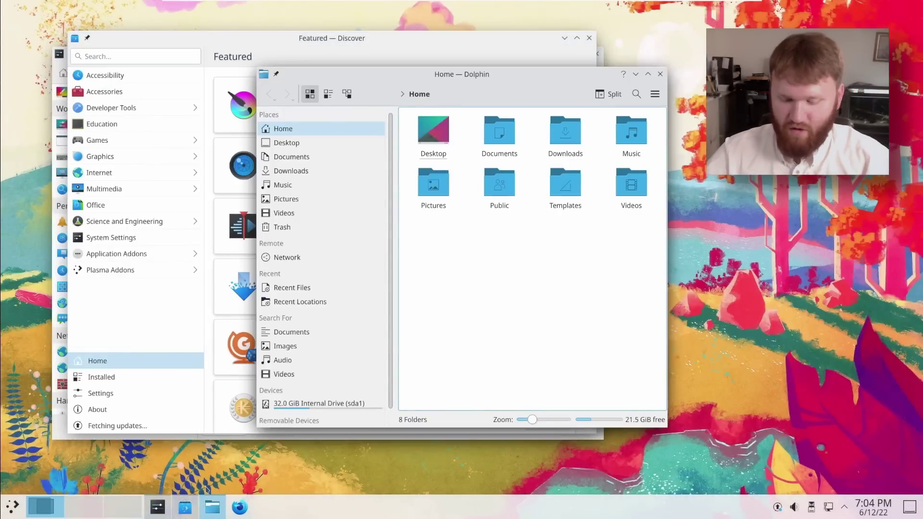
In the Overview, move Discover onto Desktop 2 and try a 'fire' search.
key(super+w)
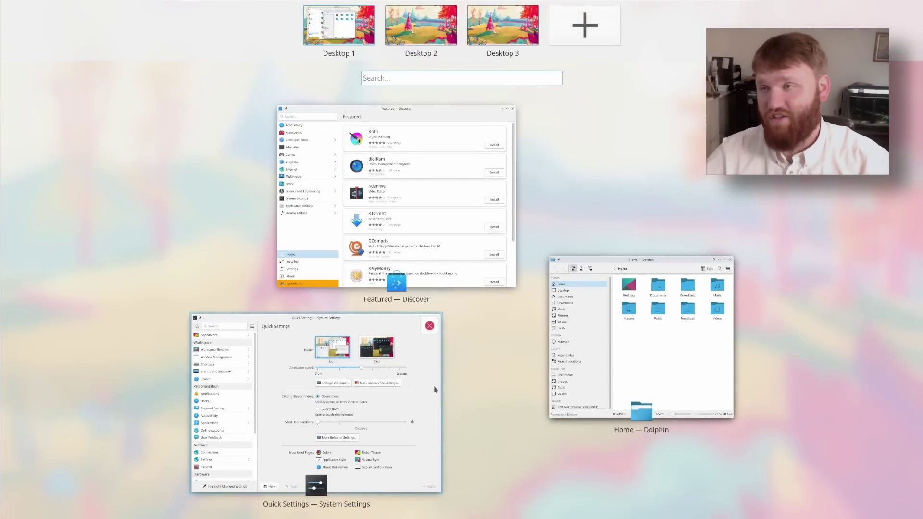
drag(406, 258, 408, 121)
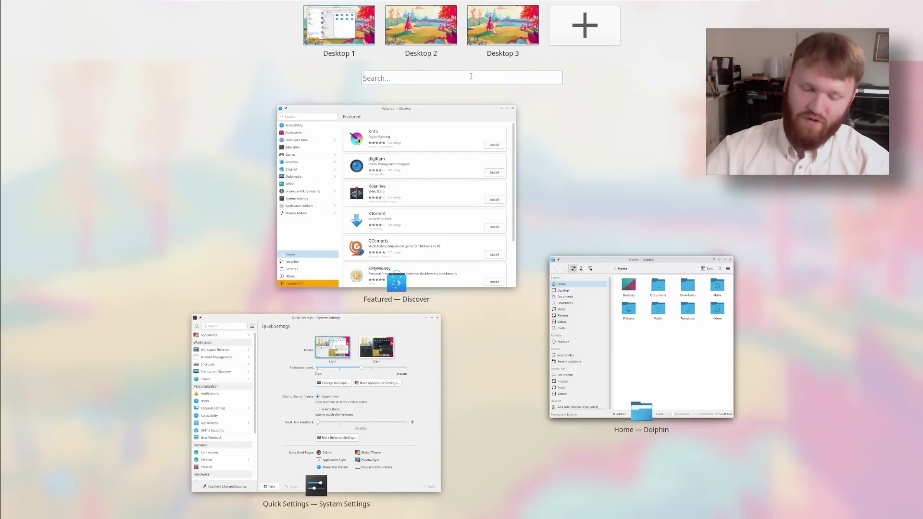
text(fire)
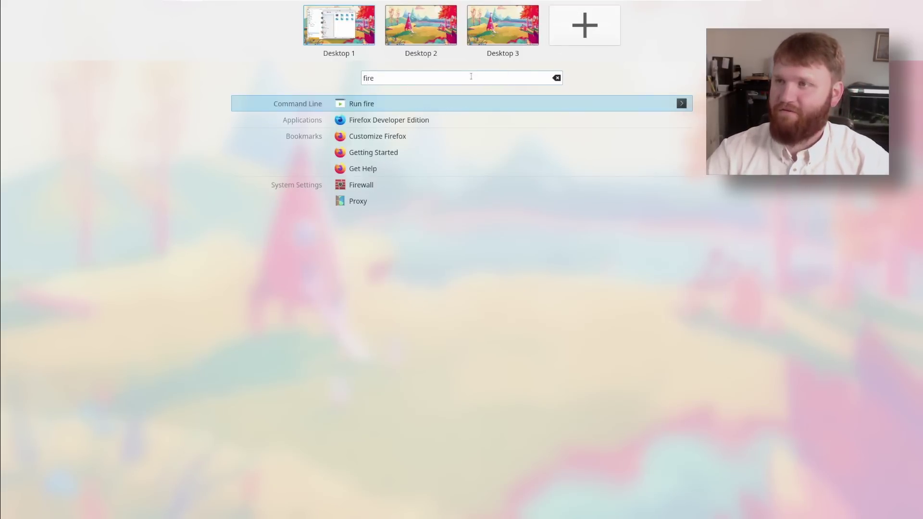
key(Down)
key(Down)
key(Up)
key(BackSpace)
key(BackSpace)
key(BackSpace)
key(BackSpace)
Close Dolphin from the Overview and bring Discover back to the front.
click(721, 268)
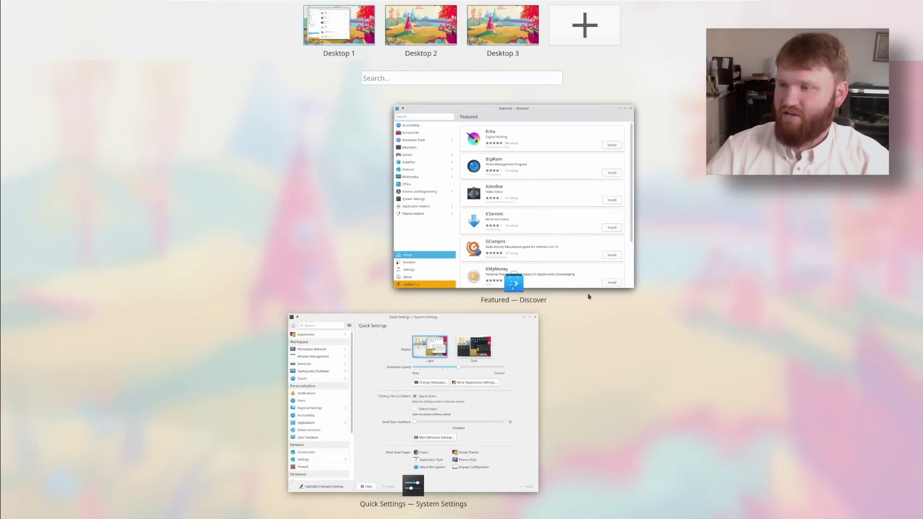
click(527, 167)
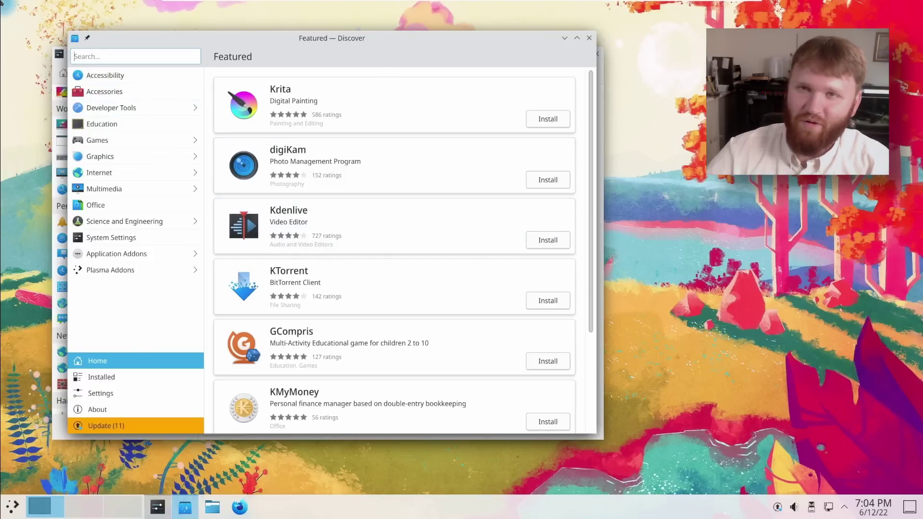
mouse_move(356, 3)
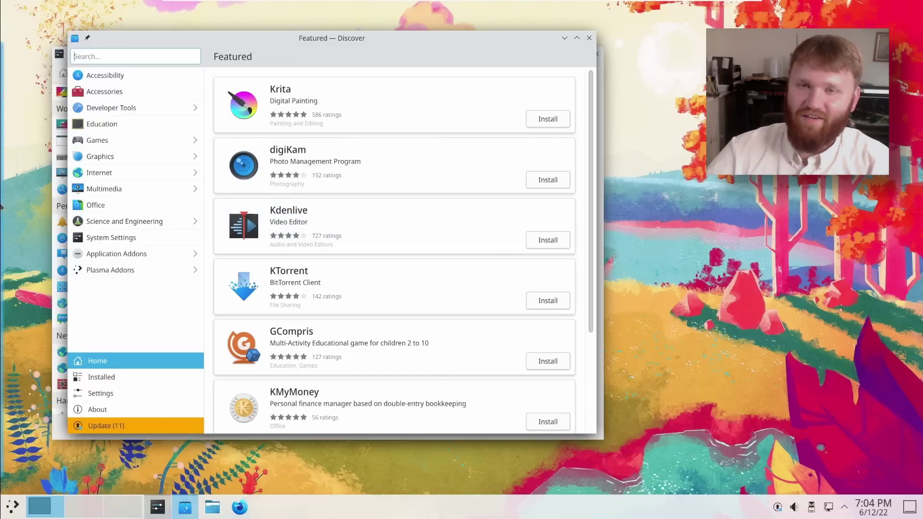
mouse_move(1, 40)
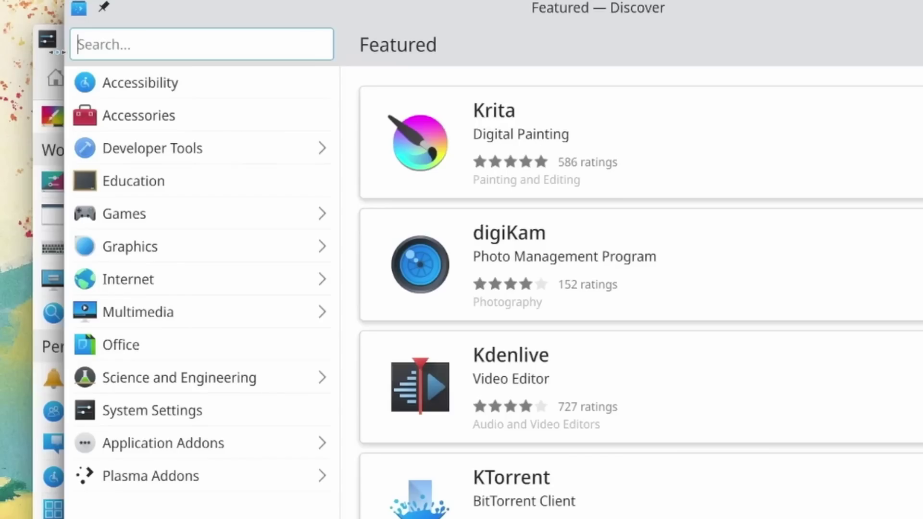
Open Workspace Behavior > Screen Edges and inspect the left edge's Overview action.
click(61, 64)
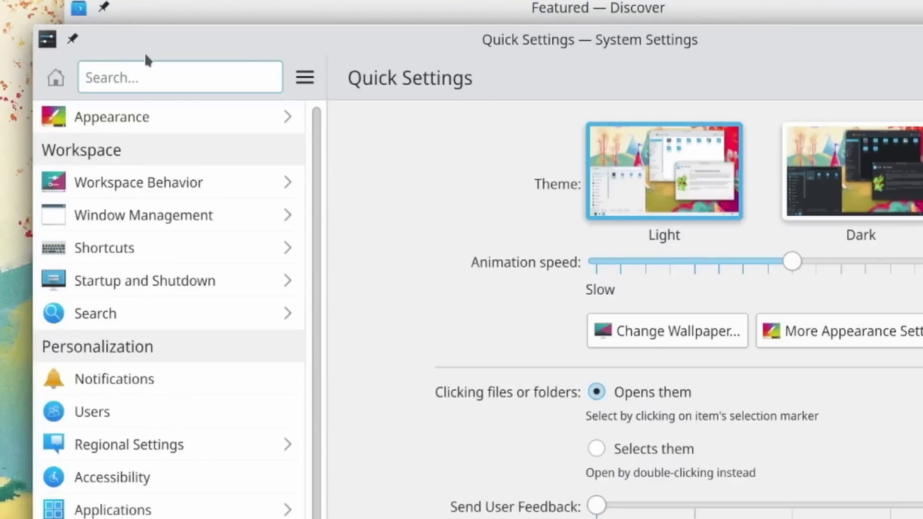
click(174, 187)
click(189, 189)
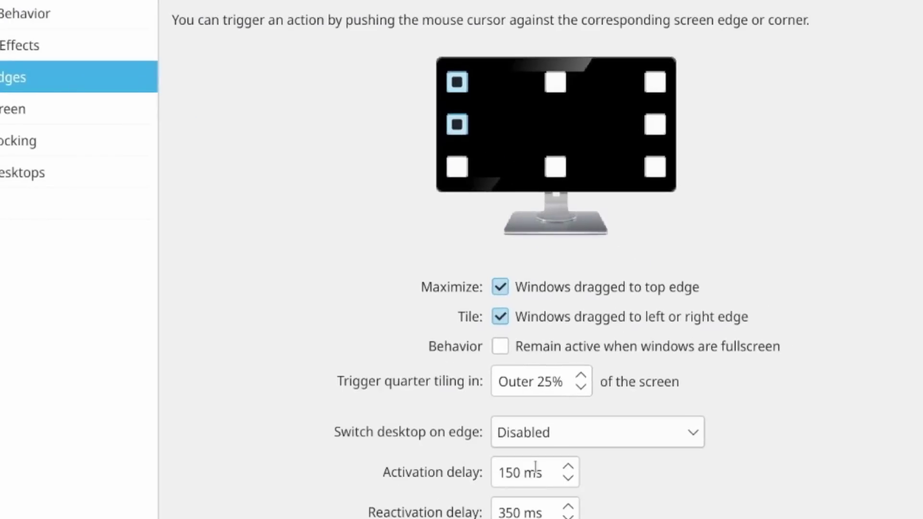
click(448, 129)
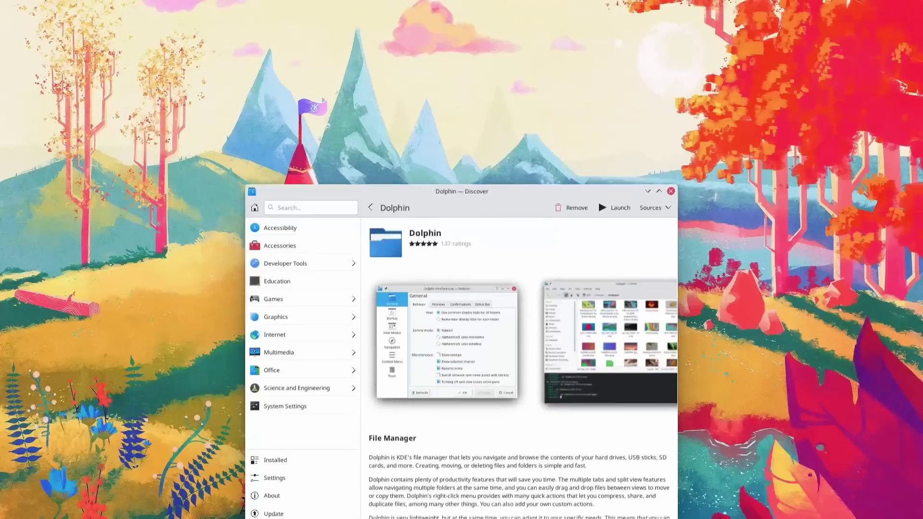
scroll(519, 384, down, 10)
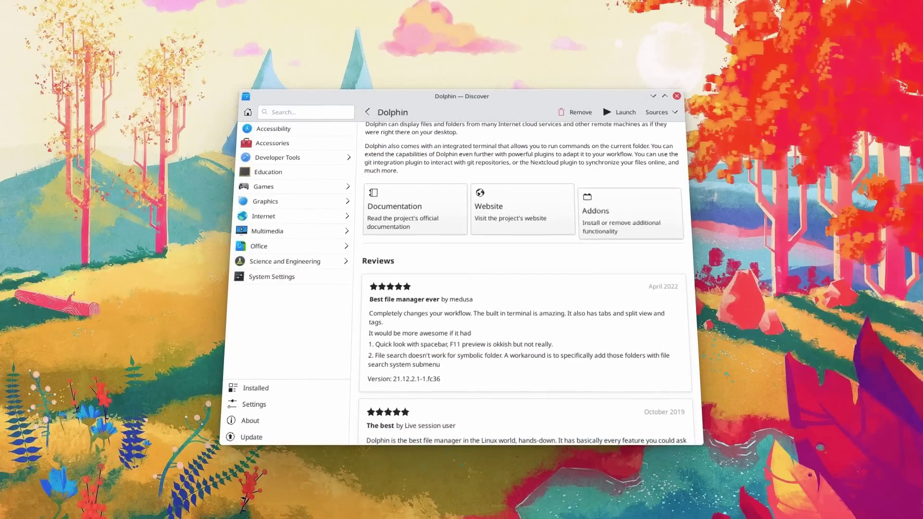
Scroll through Discover's Dolphin and Kdenlive pages and reviews, then back to Kdenlive's top.
scroll(524, 284, down, 5)
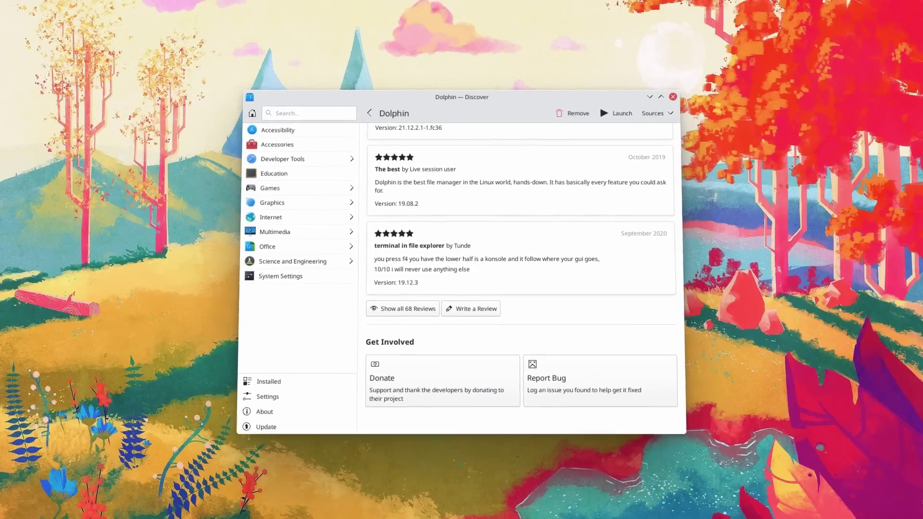
scroll(519, 269, up, 3)
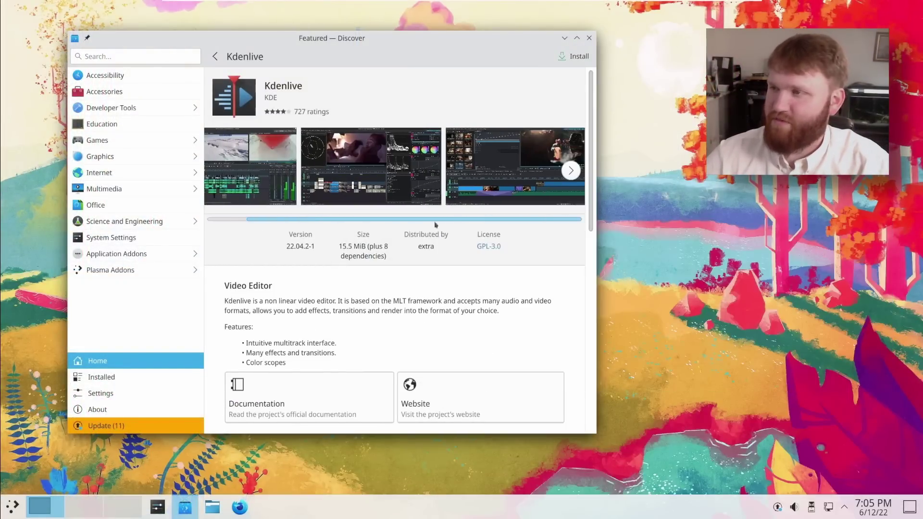
scroll(373, 270, down, 3)
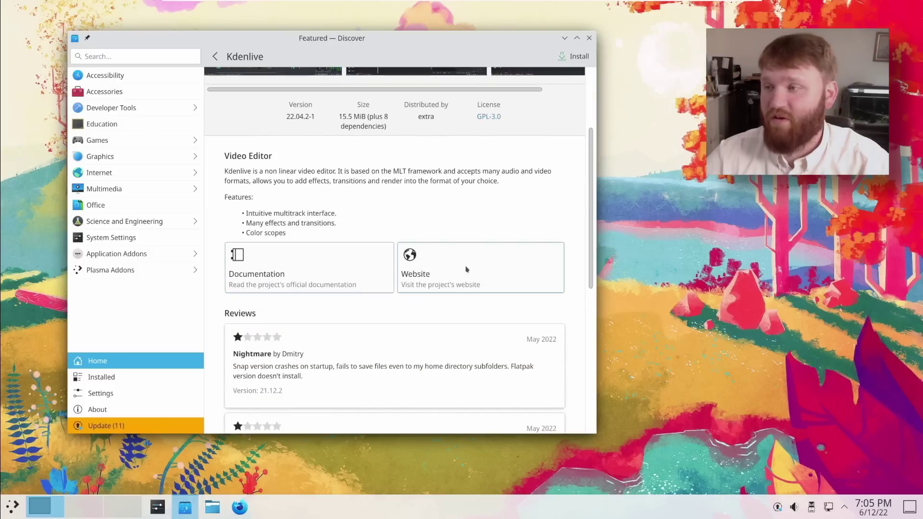
scroll(384, 283, down, 3)
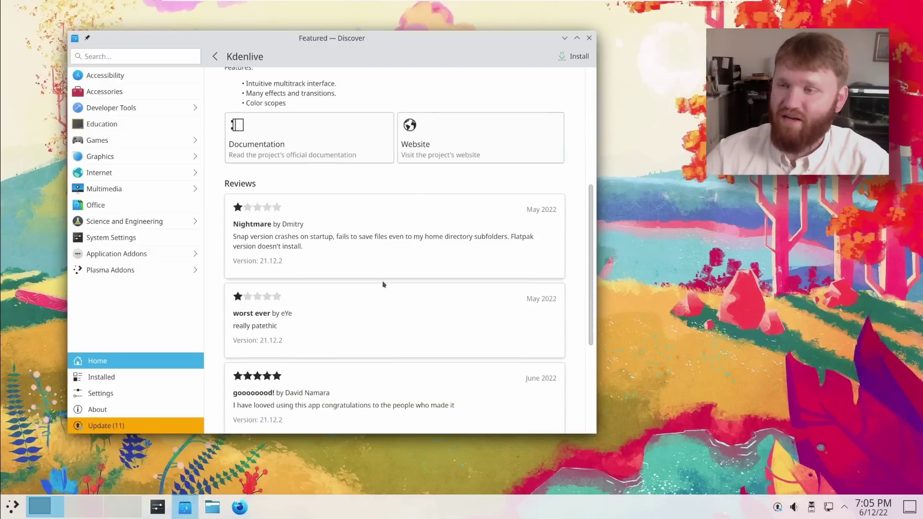
scroll(273, 332, down, 1)
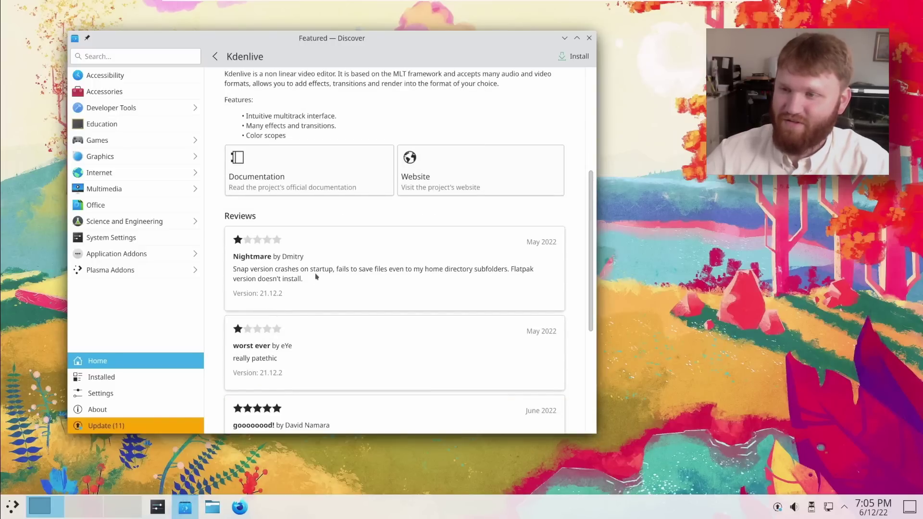
scroll(316, 276, down, 2)
scroll(484, 351, down, 3)
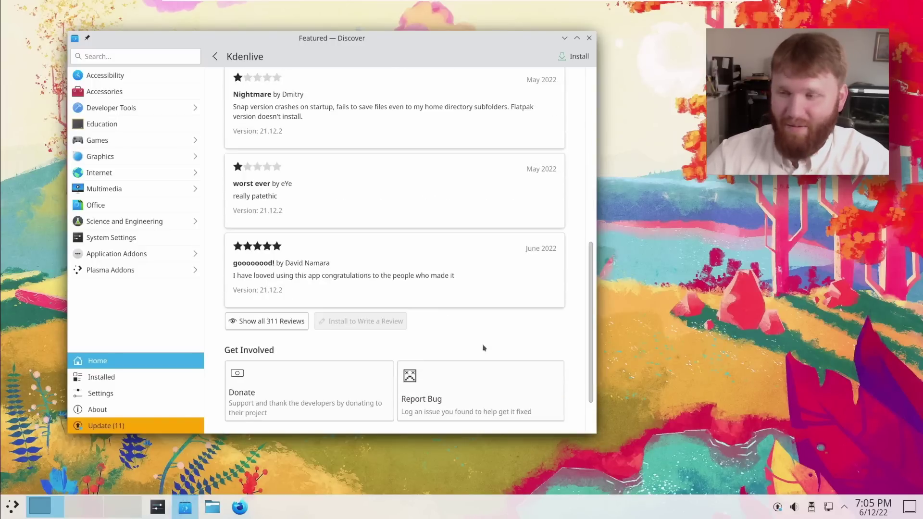
scroll(458, 281, down, 1)
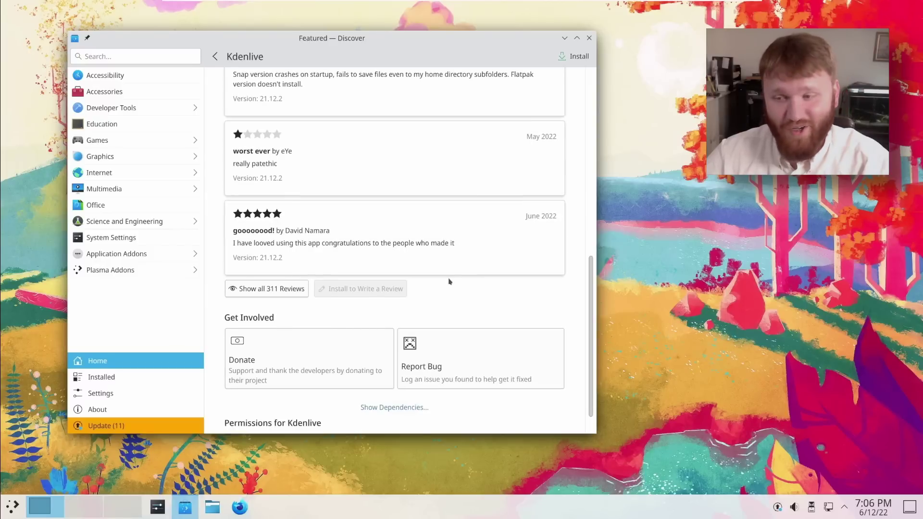
scroll(443, 284, down, 1)
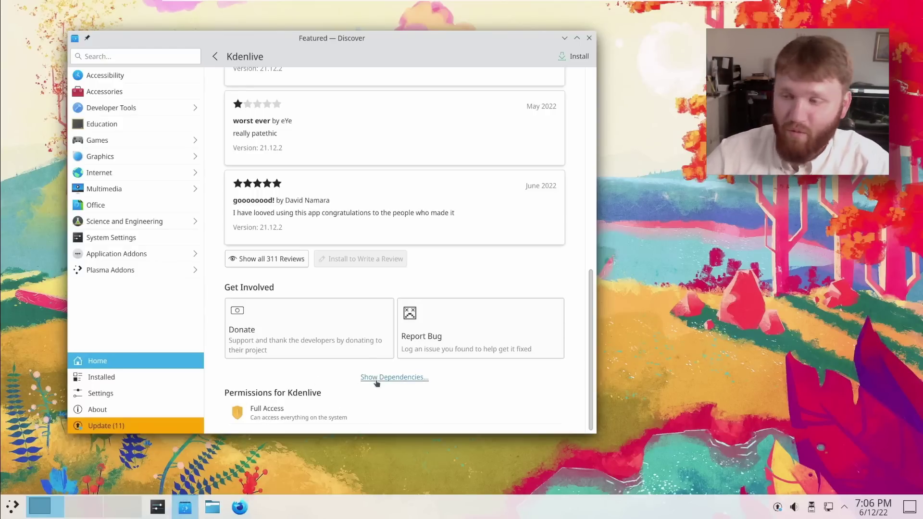
scroll(329, 332, up, 15)
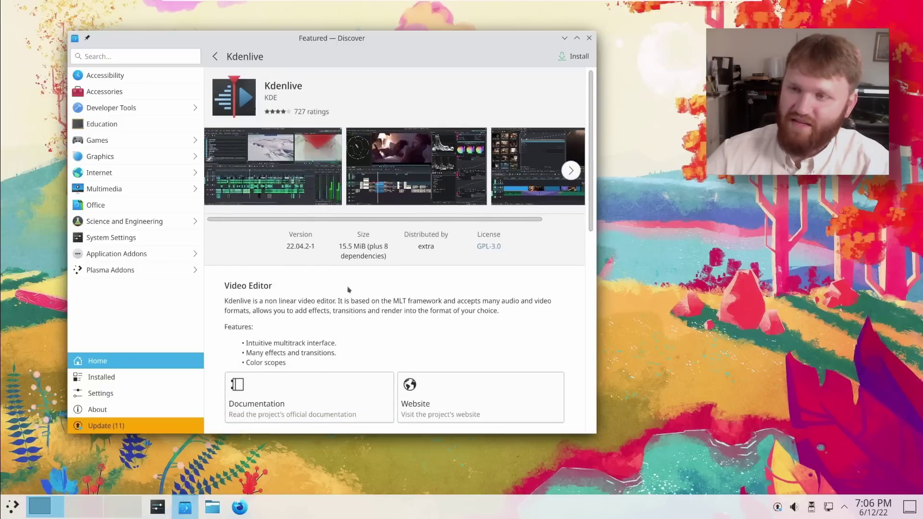
Close Discover, launch System Settings and go to Appearance > Colors.
click(589, 38)
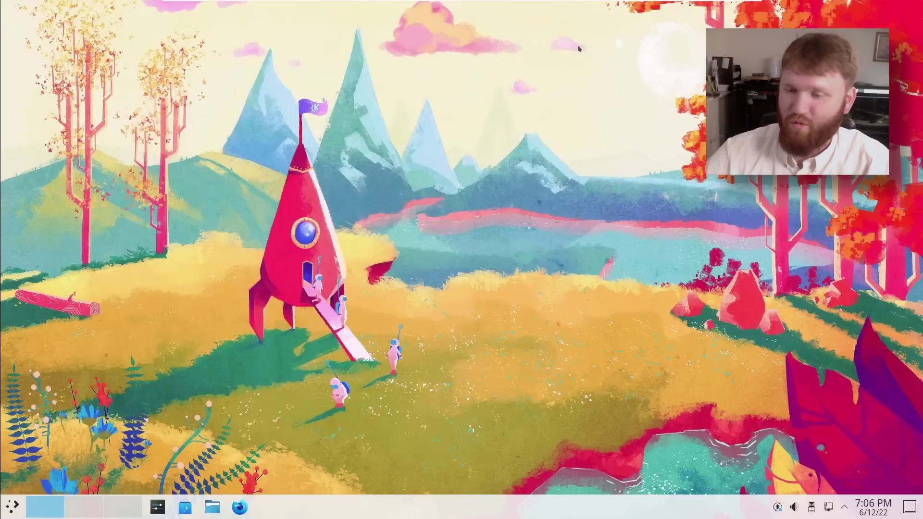
click(158, 507)
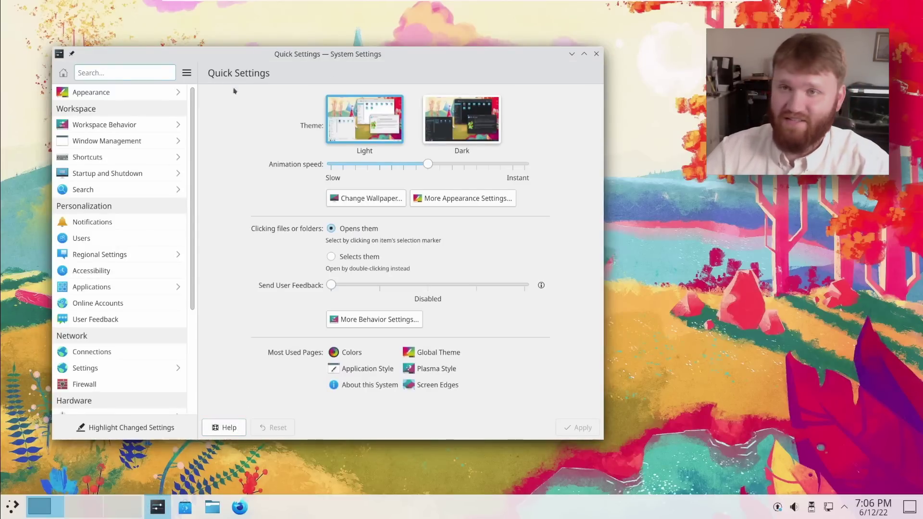
click(123, 93)
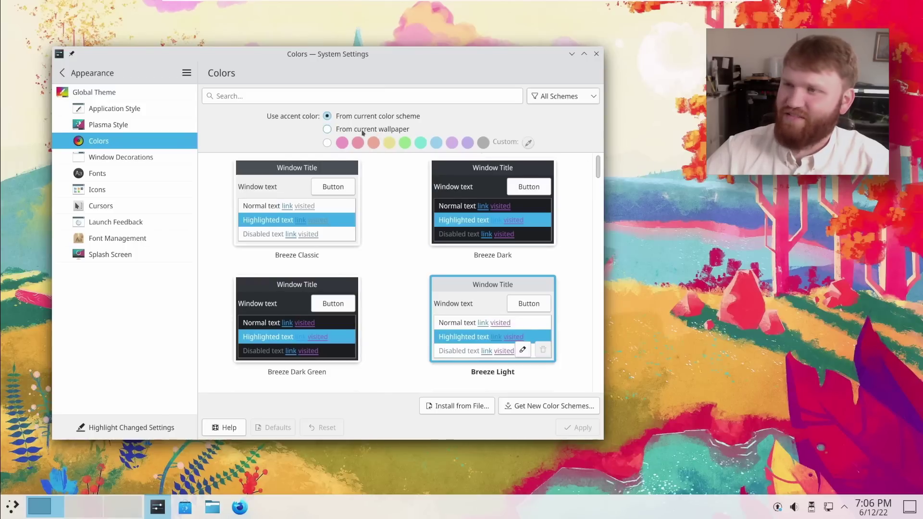
Set the accent colour to come from the wallpaper.
click(363, 134)
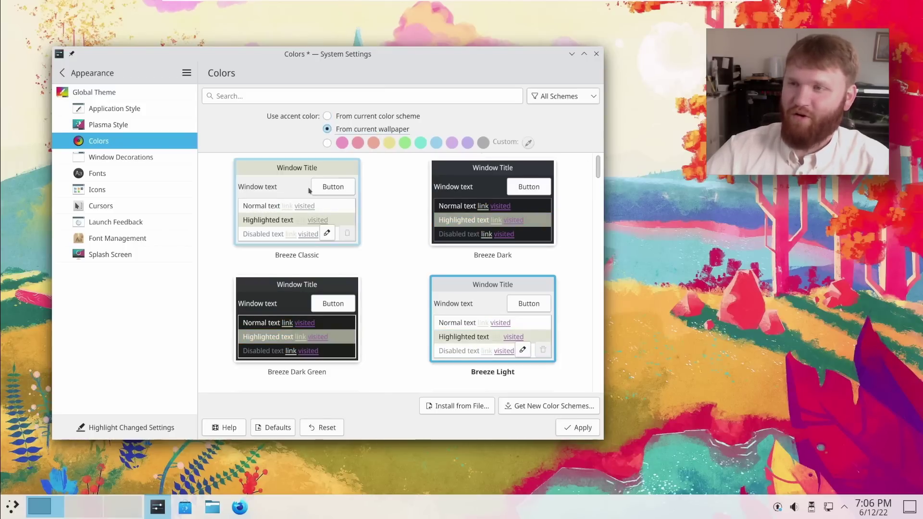
drag(466, 55, 532, 149)
drag(507, 197, 488, 72)
Change the desktop wallpaper to Shell and apply it.
right_click(652, 199)
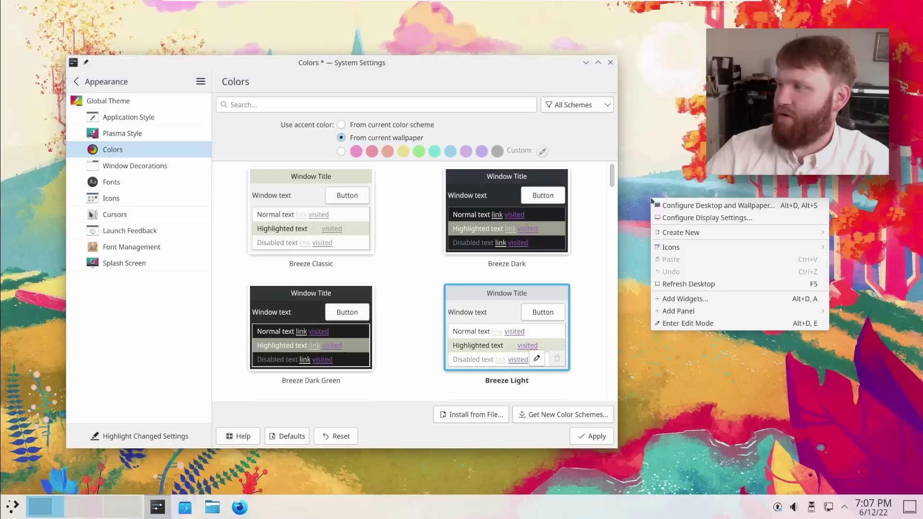
click(692, 205)
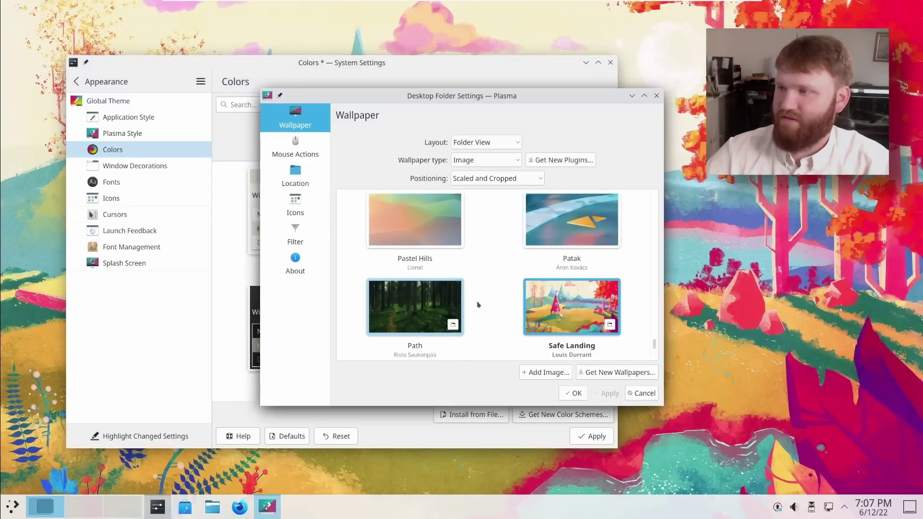
scroll(479, 305, down, 1)
scroll(489, 302, down, 1)
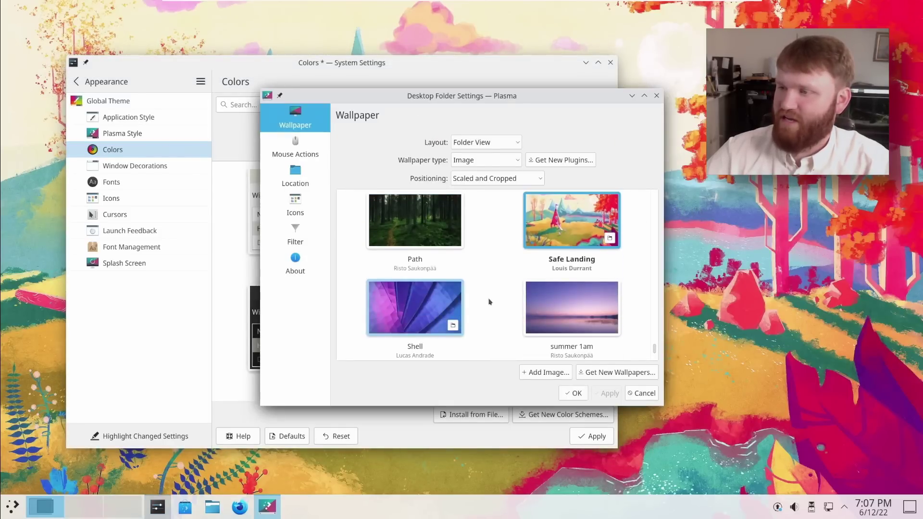
click(408, 321)
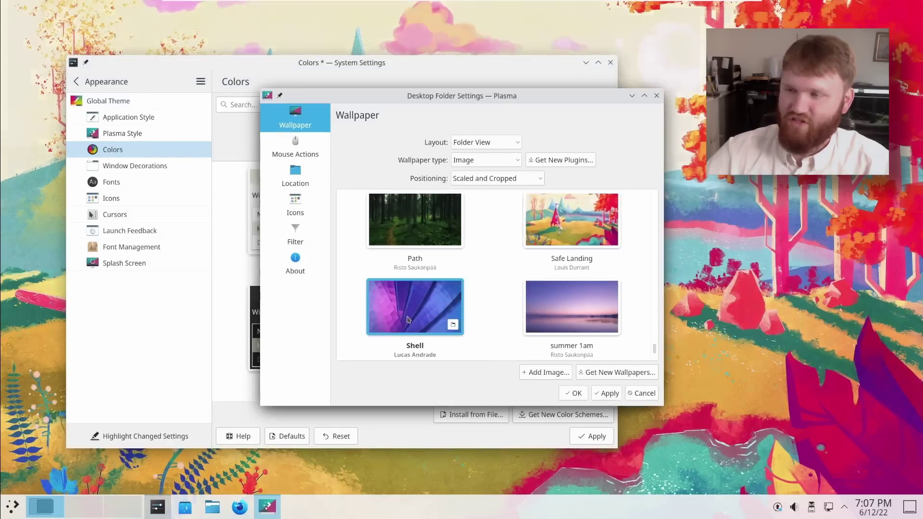
click(609, 393)
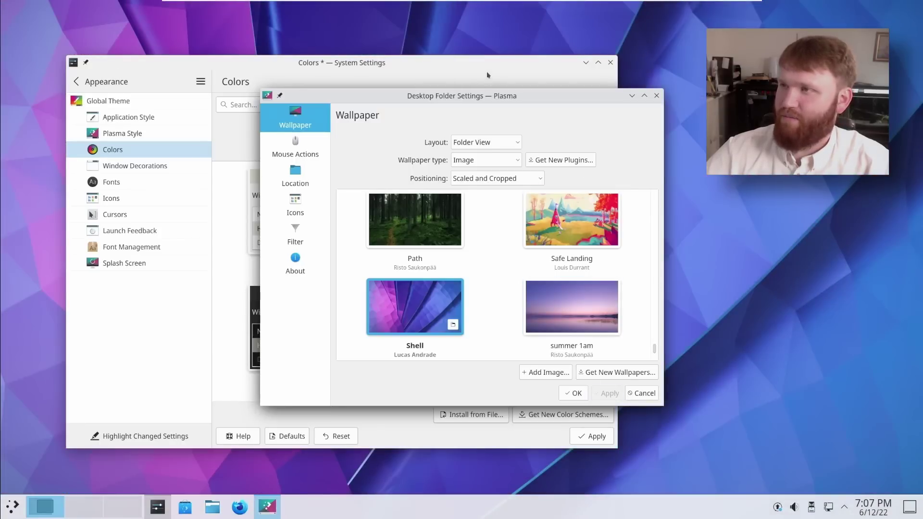
click(488, 75)
click(369, 128)
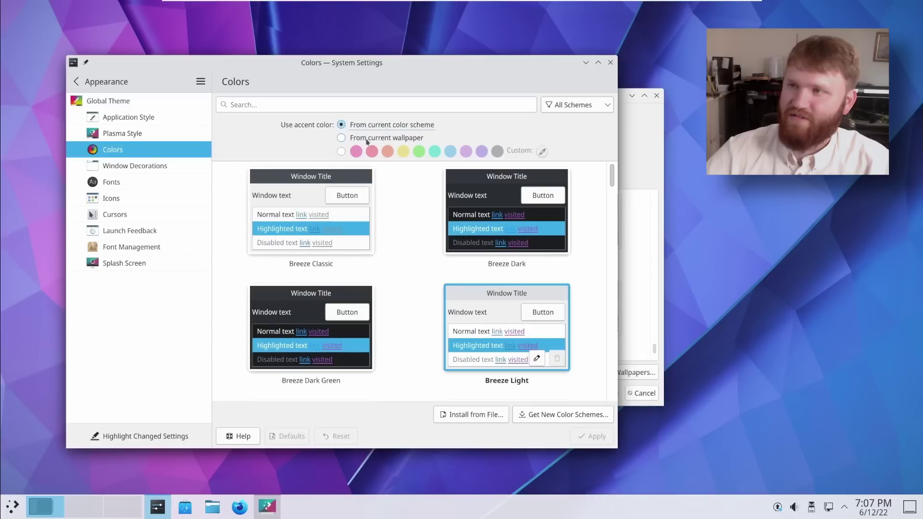
click(367, 140)
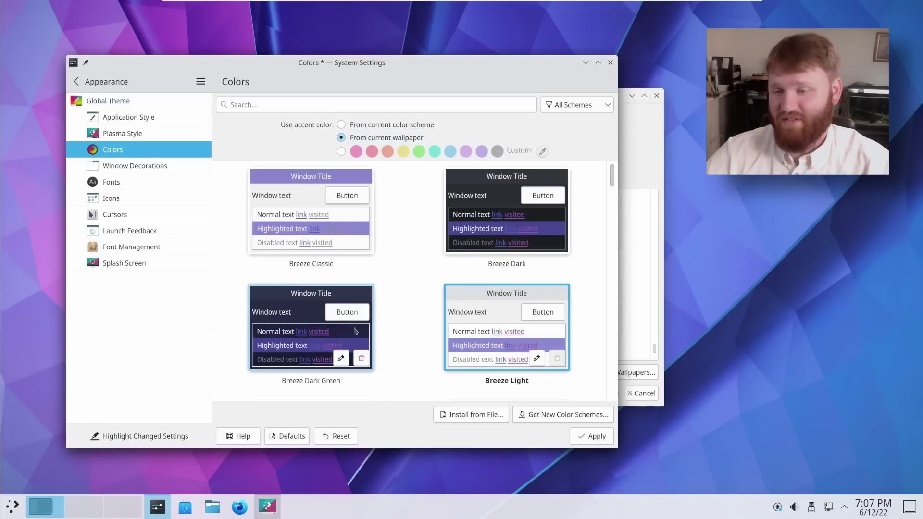
click(591, 436)
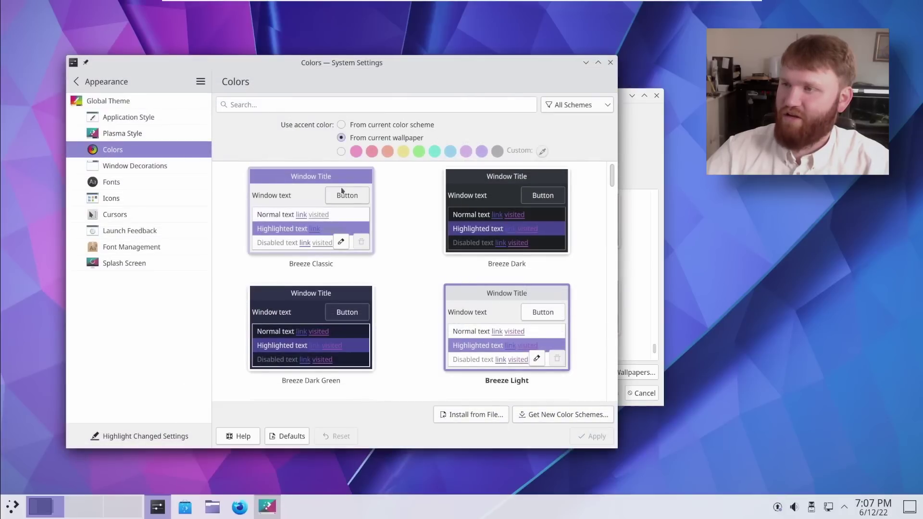
click(342, 125)
click(583, 437)
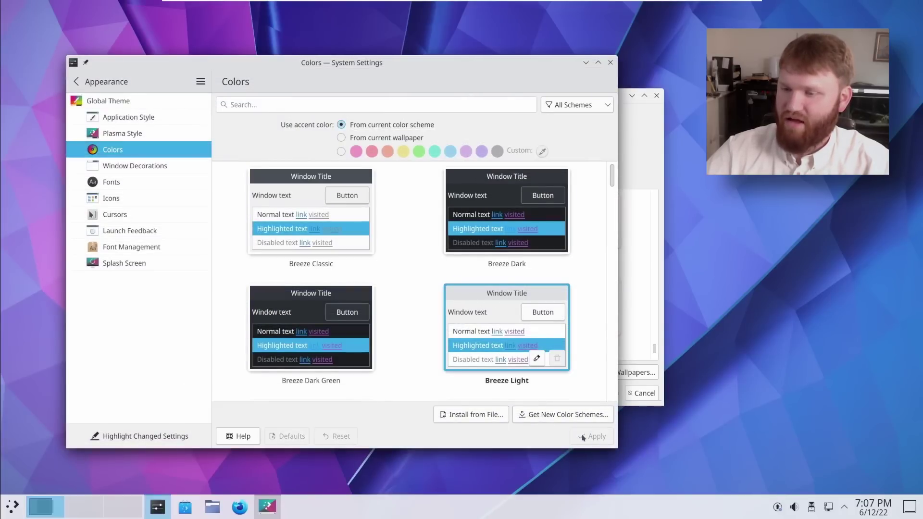
click(406, 139)
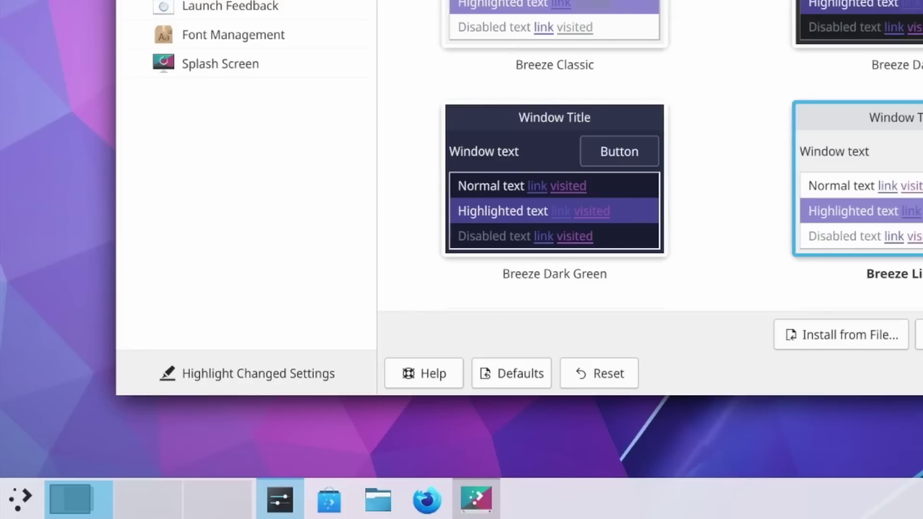
click(583, 437)
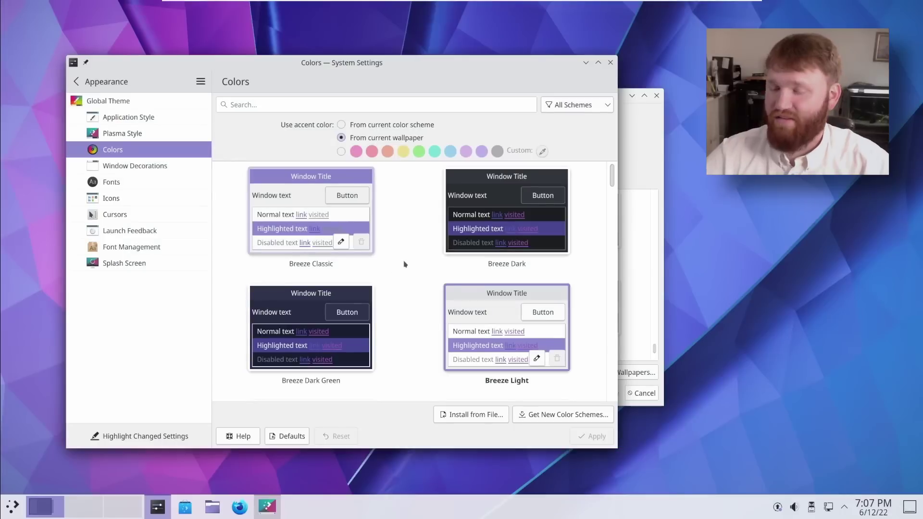
Select the Path wallpaper, then close the dialog without applying it.
click(645, 150)
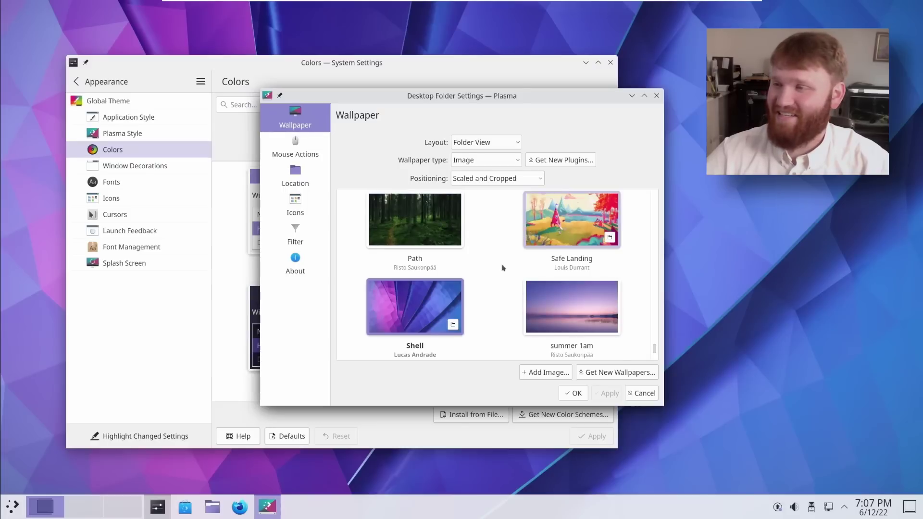
scroll(503, 268, up, 1)
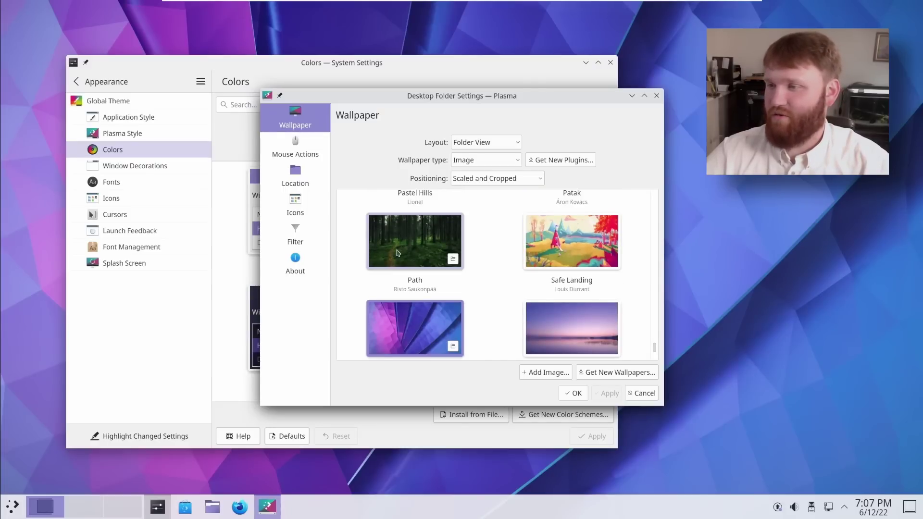
click(397, 253)
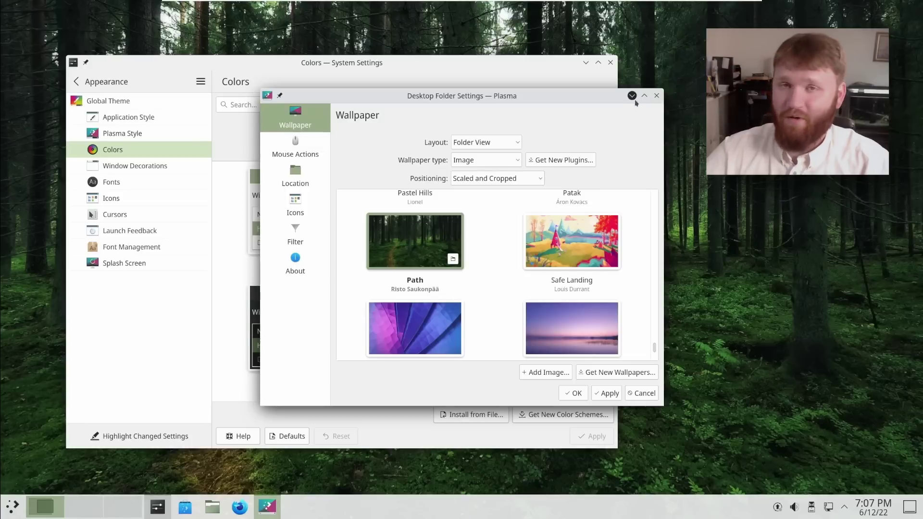
click(657, 98)
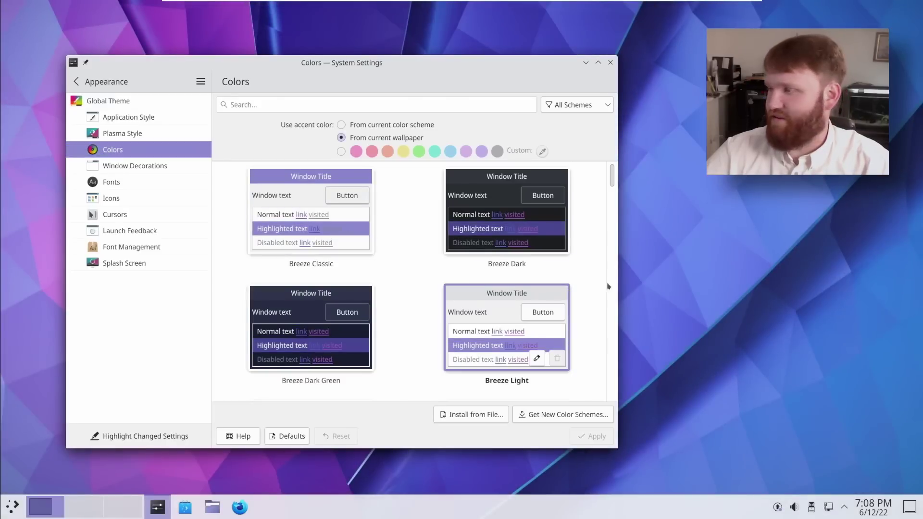
Reopen the desktop wallpaper settings and apply the Path forest wallpaper.
right_click(639, 263)
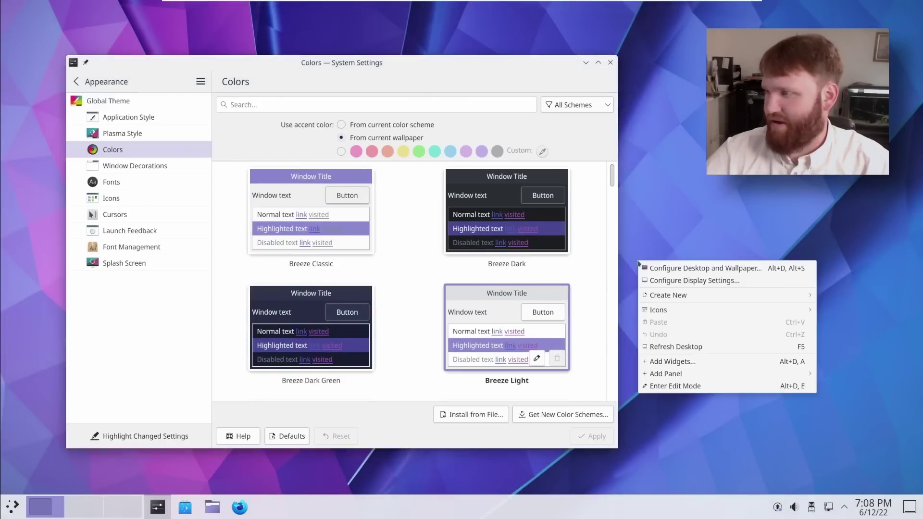
click(679, 270)
click(398, 228)
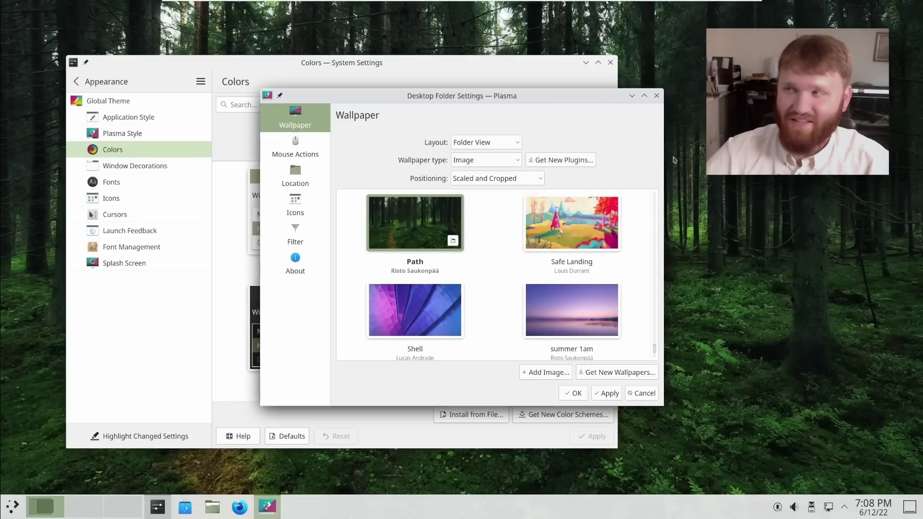
click(605, 395)
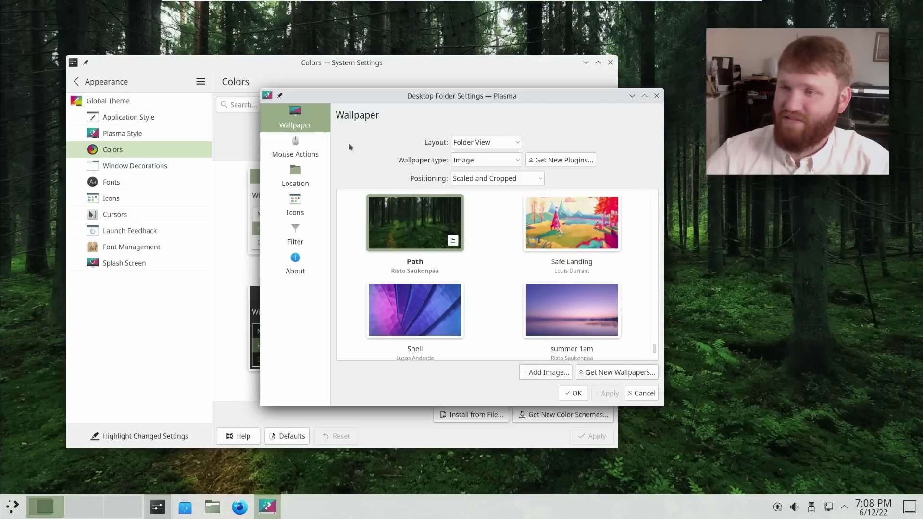
Close the wallpaper settings and apply the Breeze Dark global theme's appearance settings.
click(656, 96)
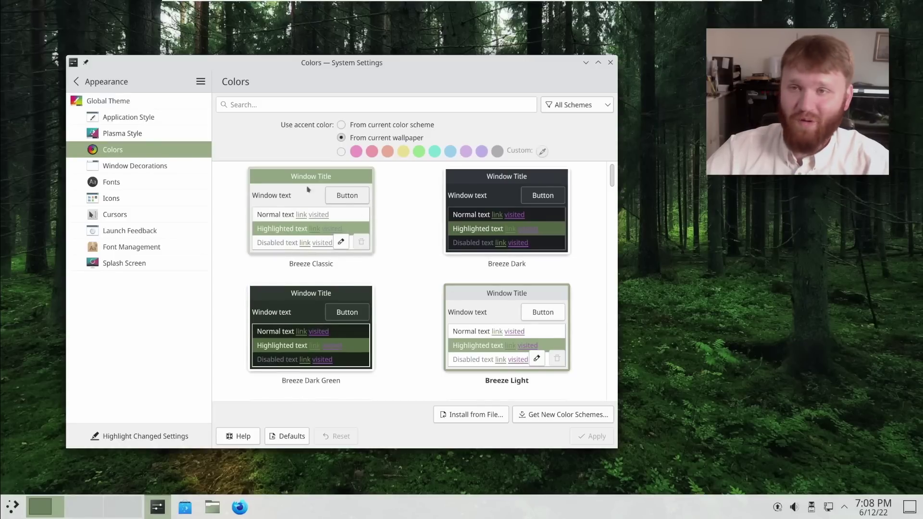
click(98, 101)
click(411, 141)
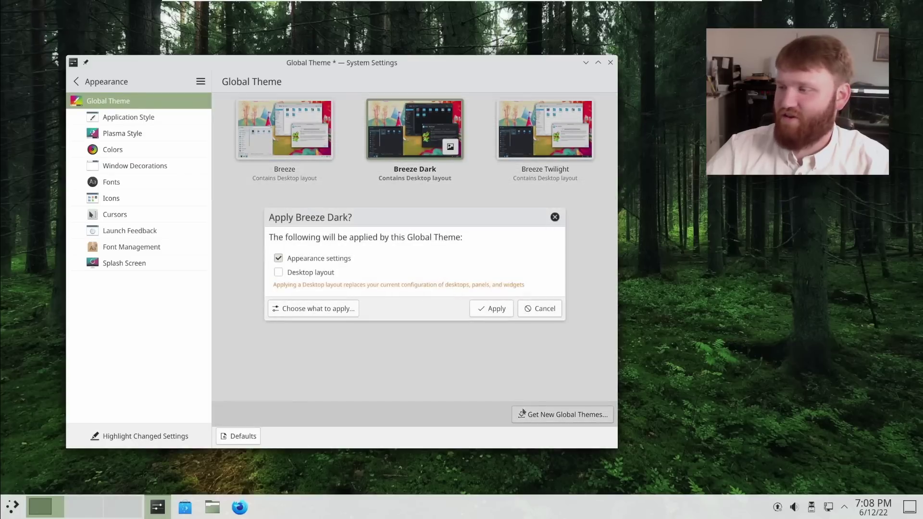
click(496, 309)
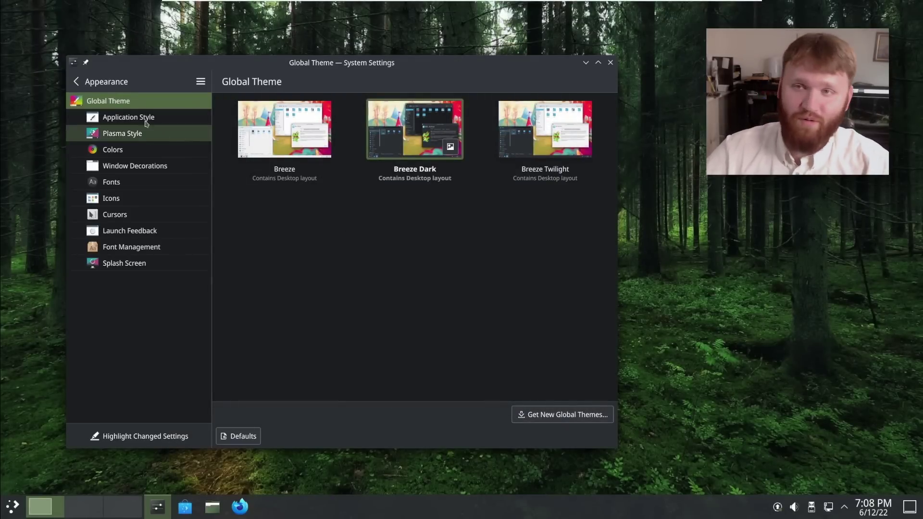
Edit Breeze Dark to tint all colours with the accent, raise tint strength, save as 'Breeze Dark Green 2'.
click(128, 151)
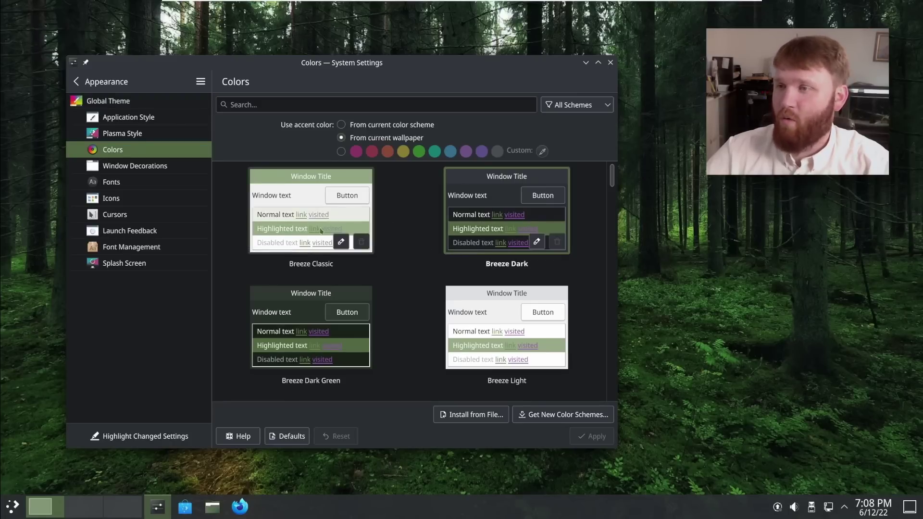
scroll(418, 293, down, 2)
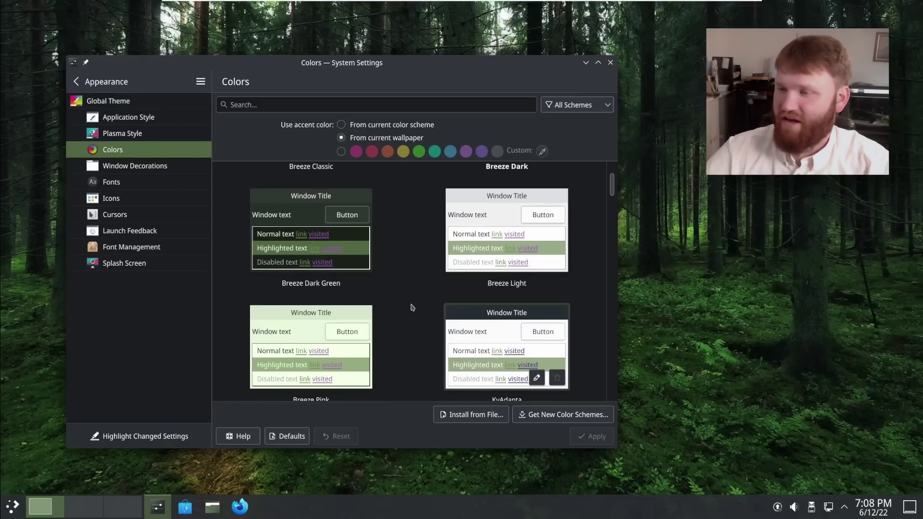
scroll(424, 307, up, 2)
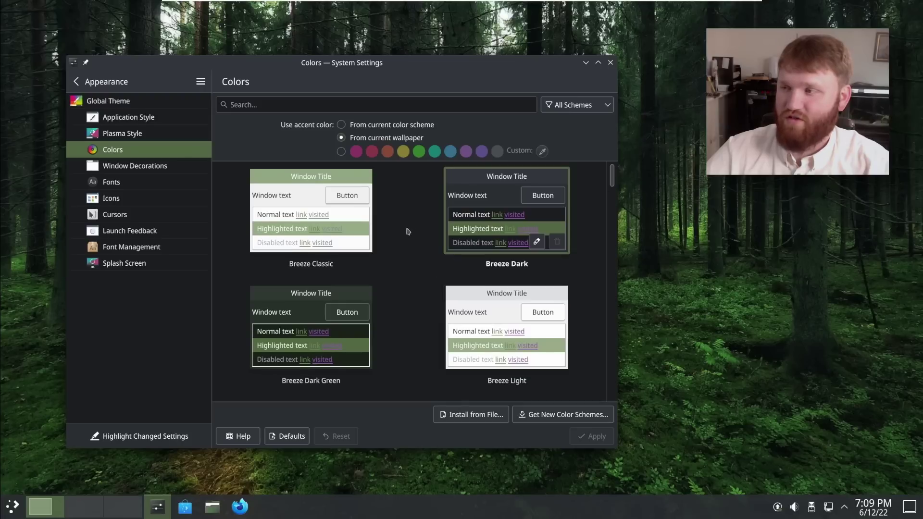
click(540, 244)
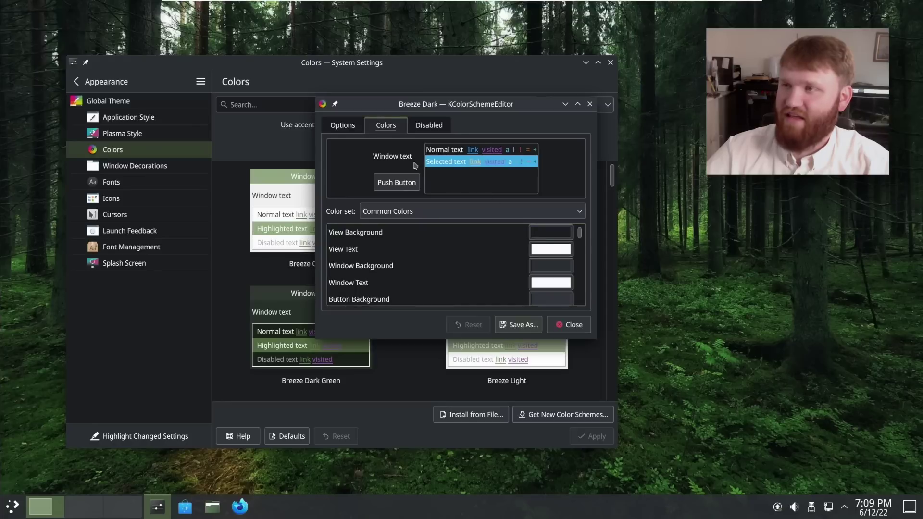
click(342, 127)
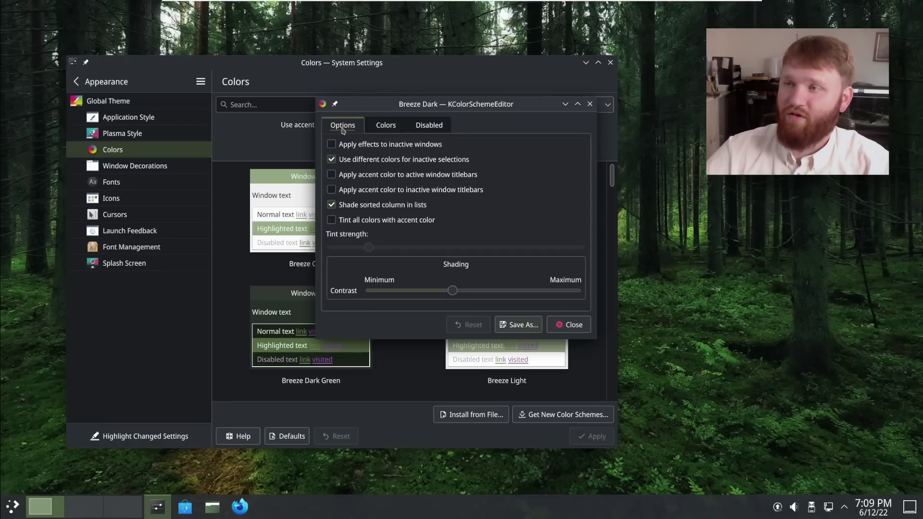
click(331, 221)
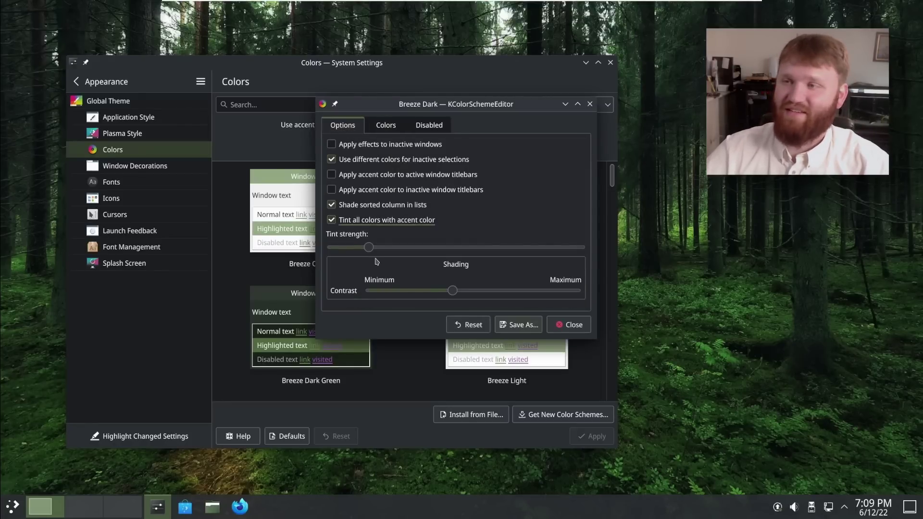
drag(369, 250, 387, 248)
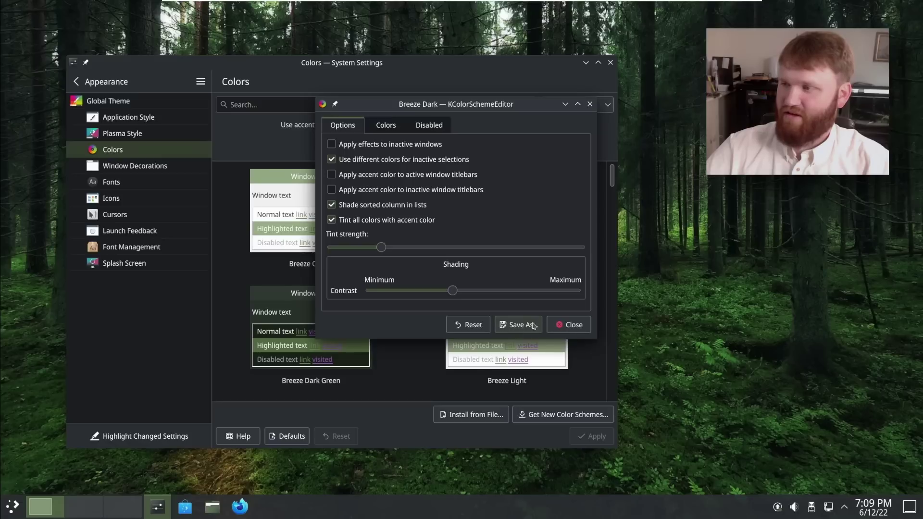
click(518, 325)
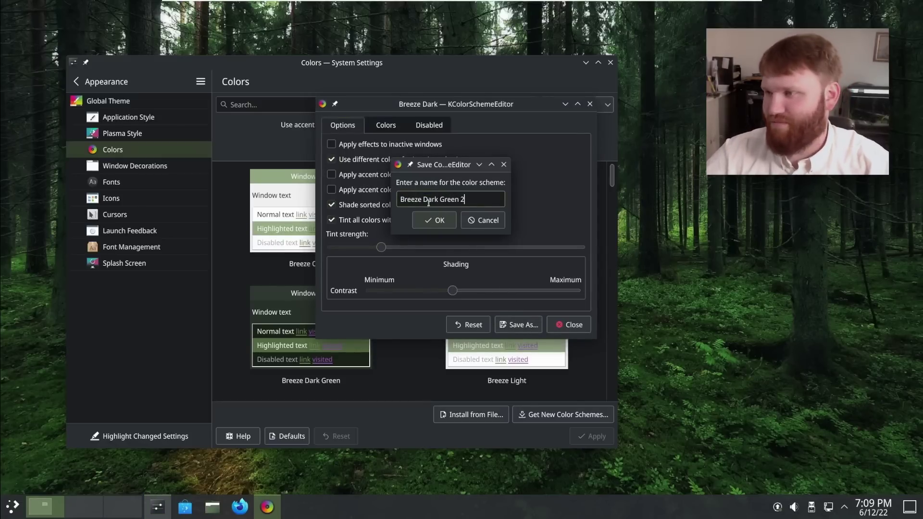
click(434, 222)
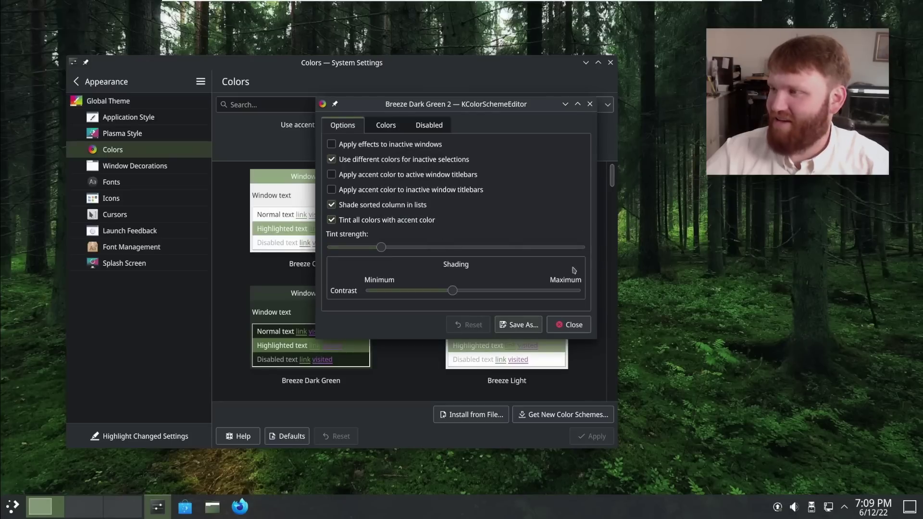
Close the scheme editor and apply the Breeze Dark Green 2 colour scheme.
click(572, 325)
scroll(476, 319, down, 1)
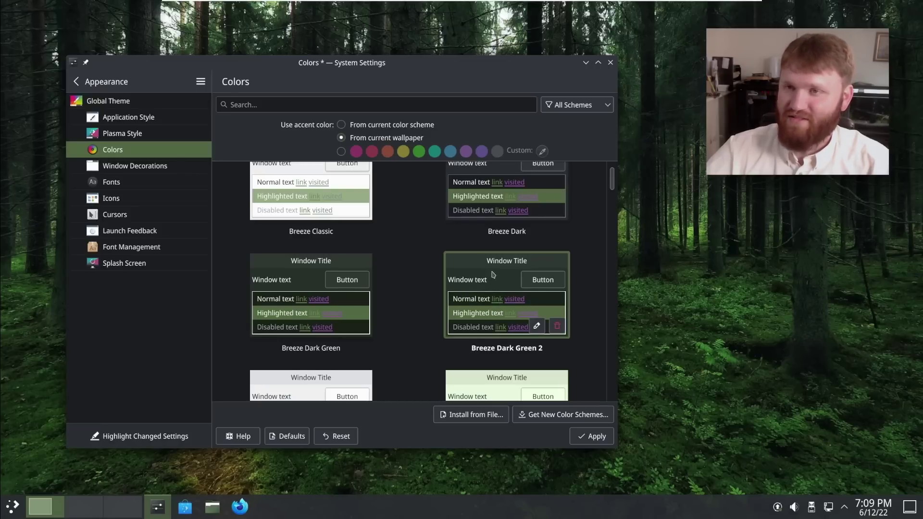
scroll(493, 277, down, 2)
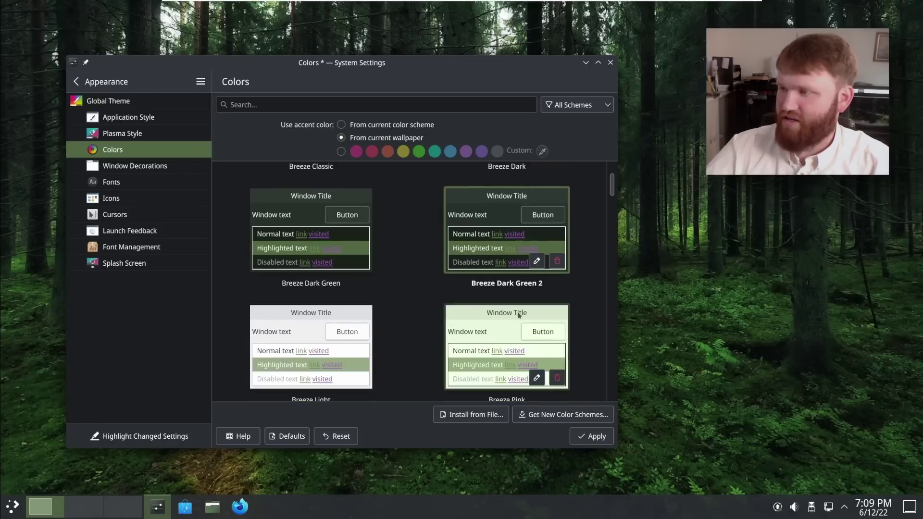
click(592, 436)
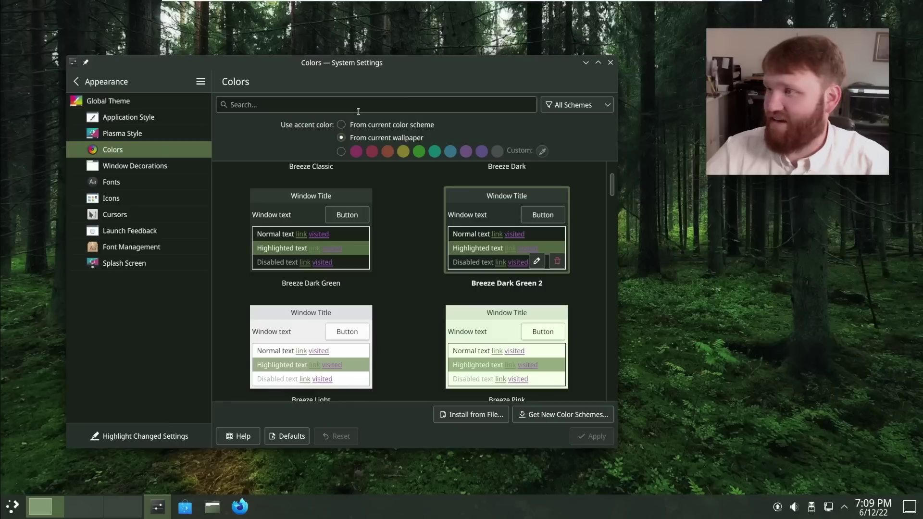
Open Dolphin, move its window up, then close it.
click(211, 509)
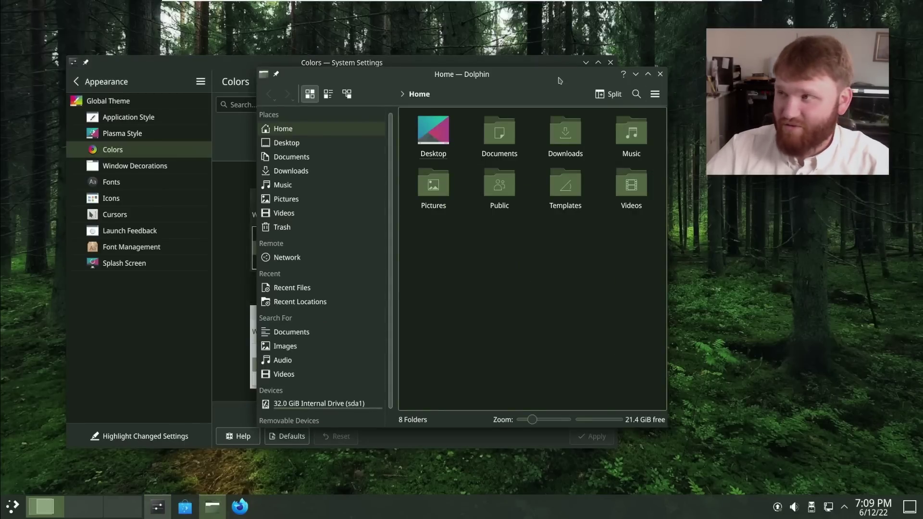
drag(559, 80, 554, 40)
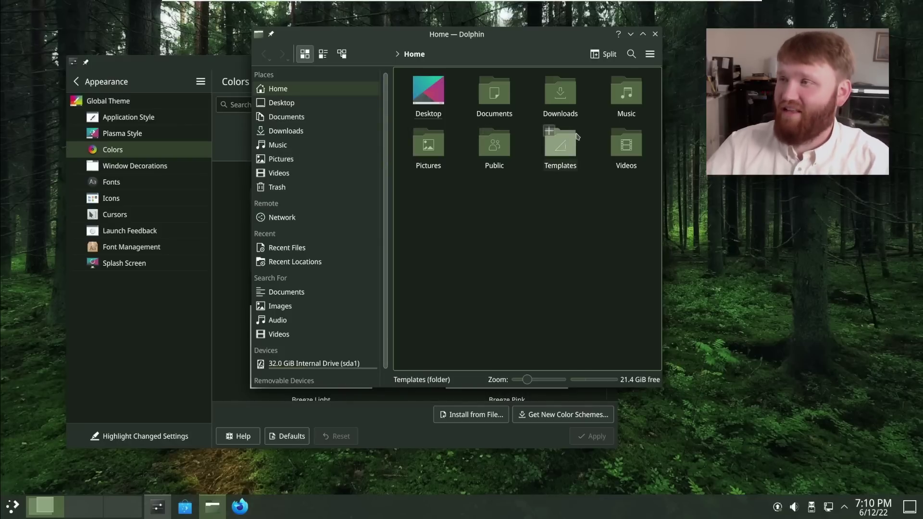
click(655, 34)
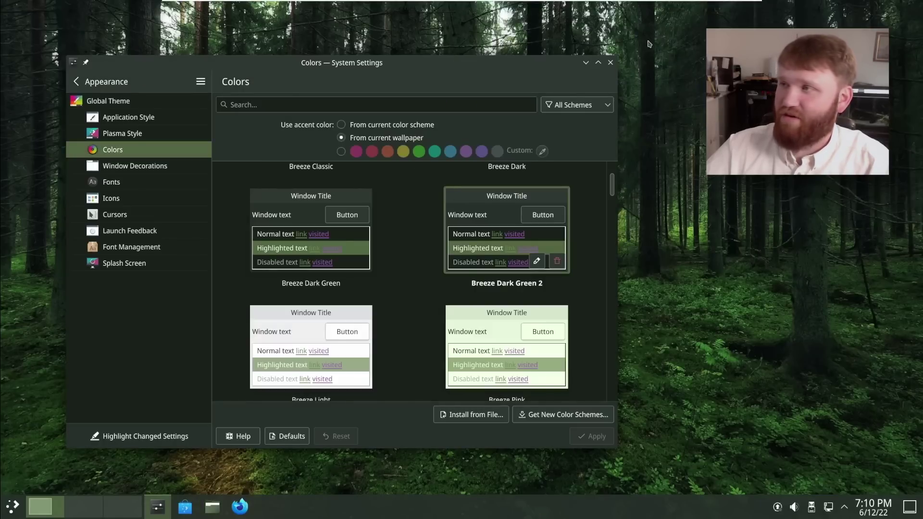
Close System Settings and make the taskbar panel Floating and Translucent in edit mode.
click(610, 63)
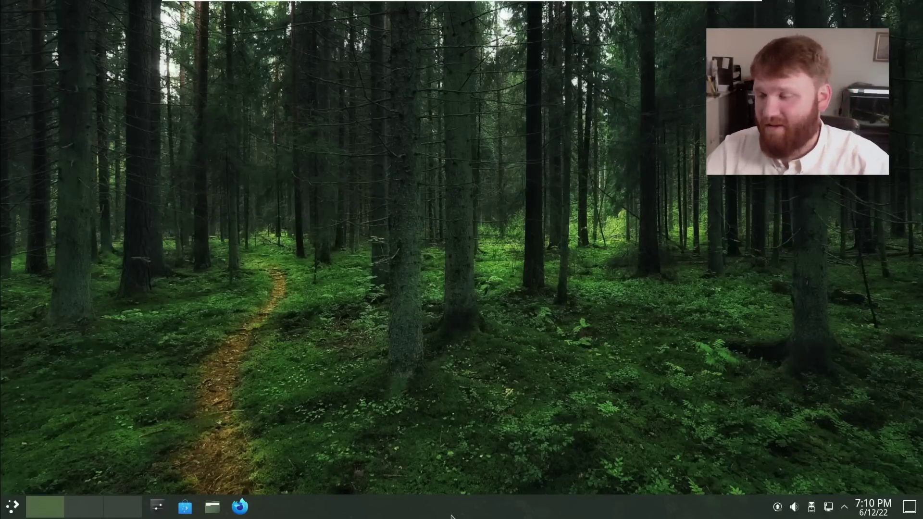
right_click(500, 507)
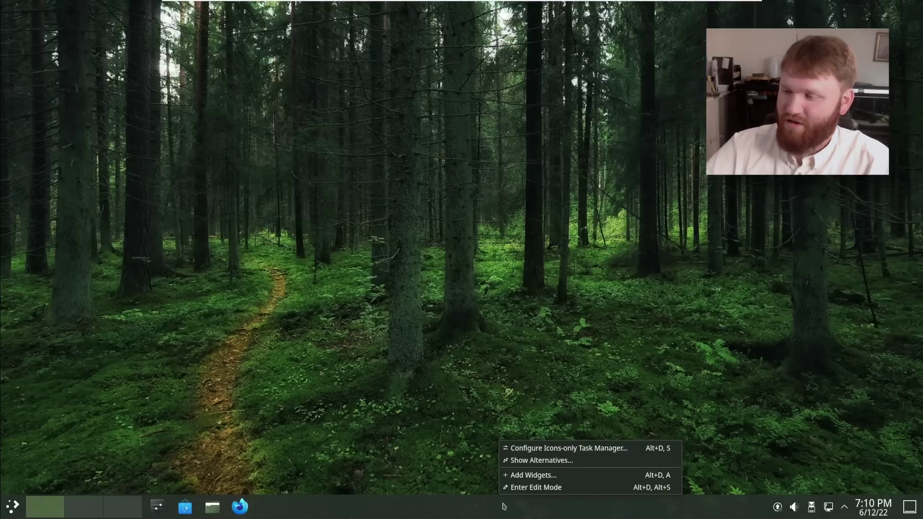
click(534, 488)
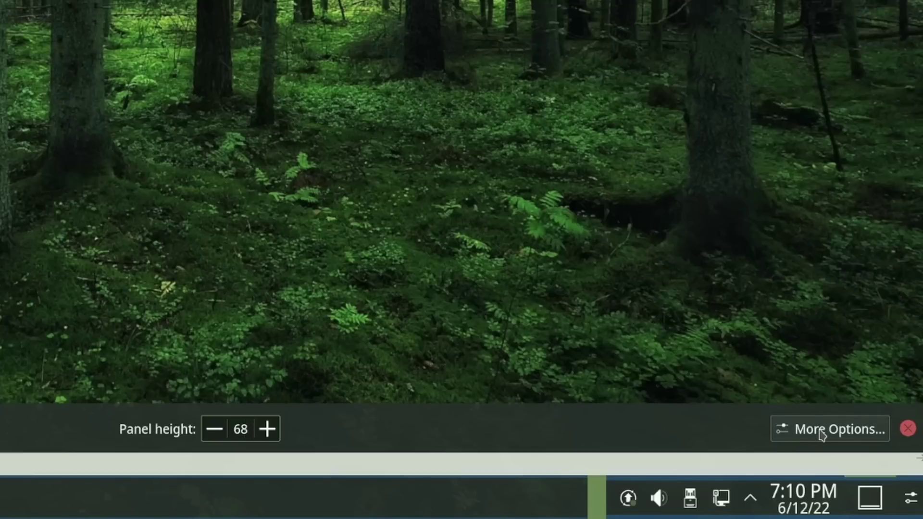
click(864, 471)
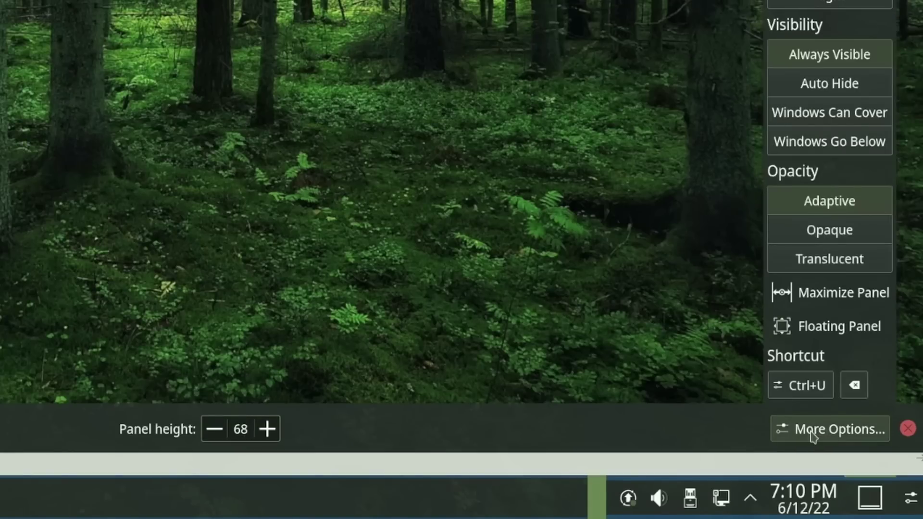
click(824, 329)
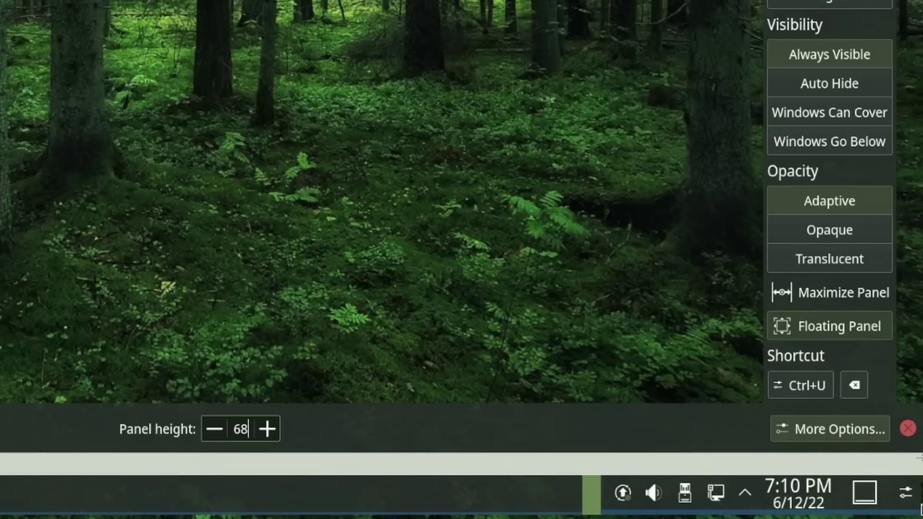
mouse_move(898, 510)
click(839, 267)
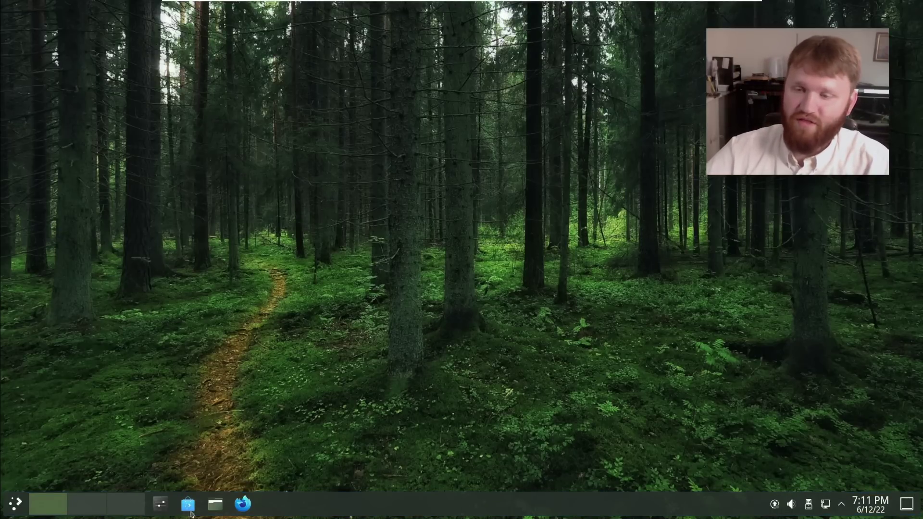
Open Dolphin from the taskbar and restore it to a regular window moved down-left.
click(219, 509)
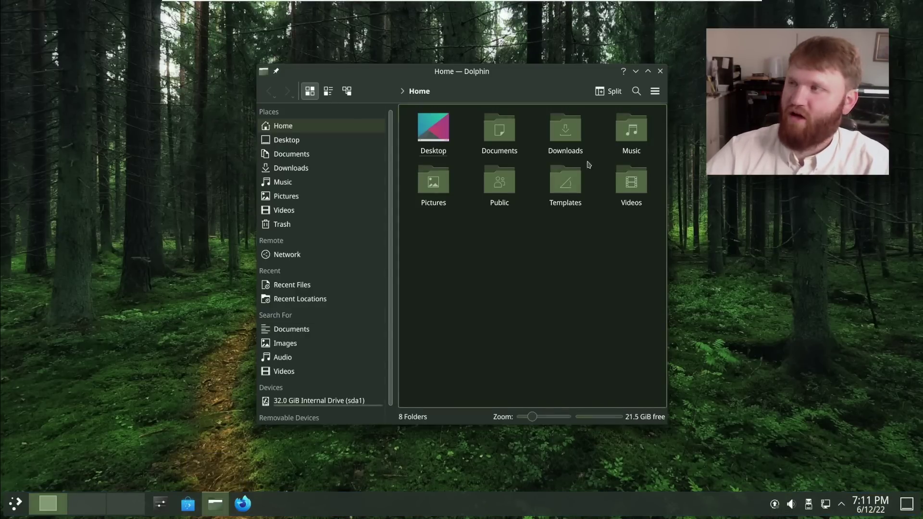
click(647, 72)
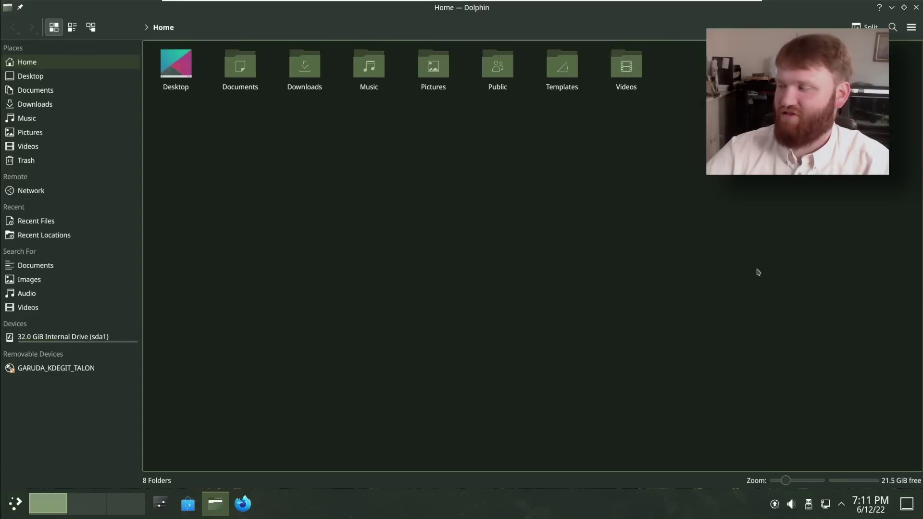
drag(824, 9, 712, 79)
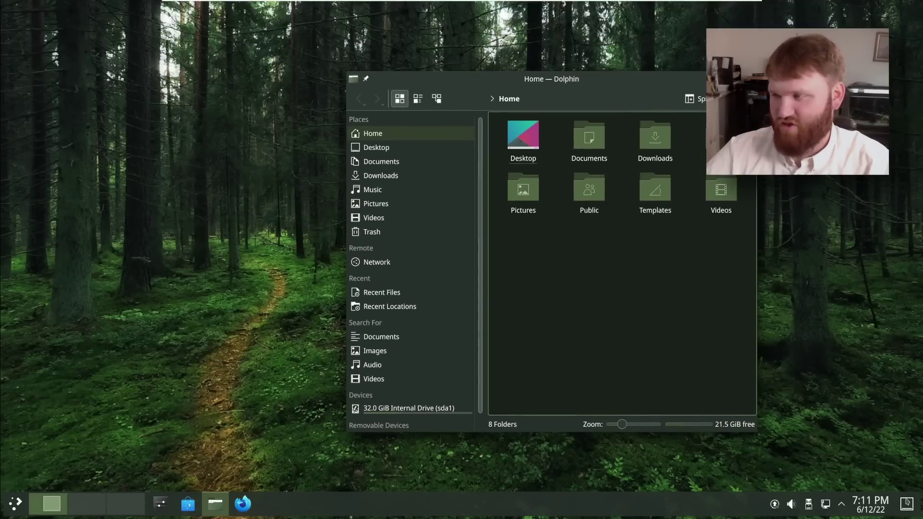
Close Dolphin and set the desktop wallpaper to Safe Landing, applying and confirming with OK.
key(alt+F4)
right_click(377, 230)
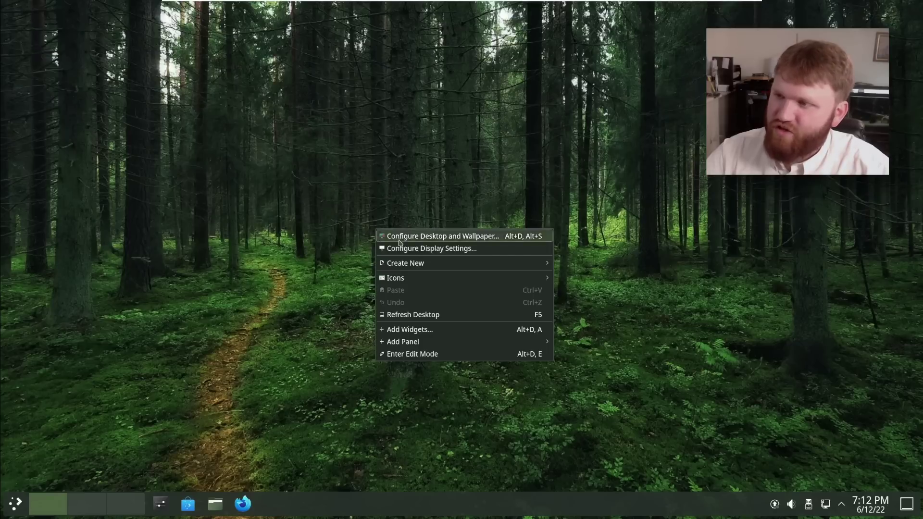
click(445, 240)
click(572, 320)
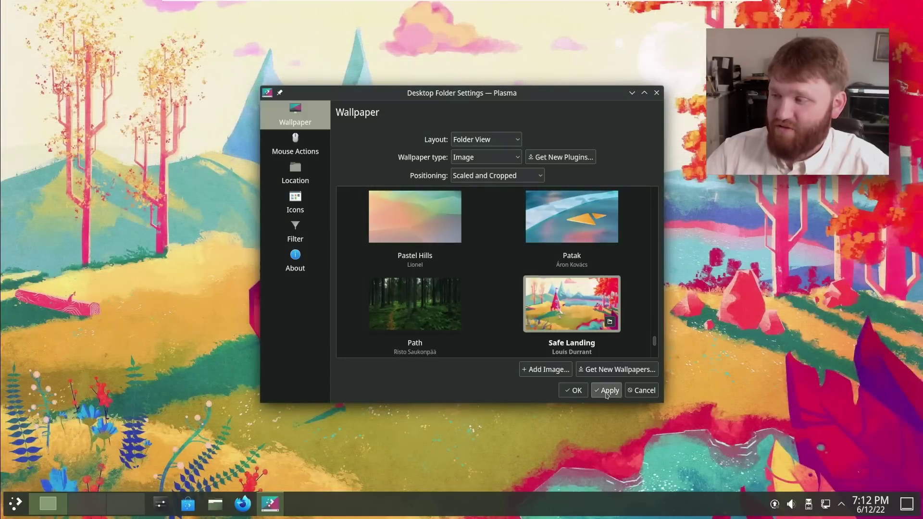
click(608, 390)
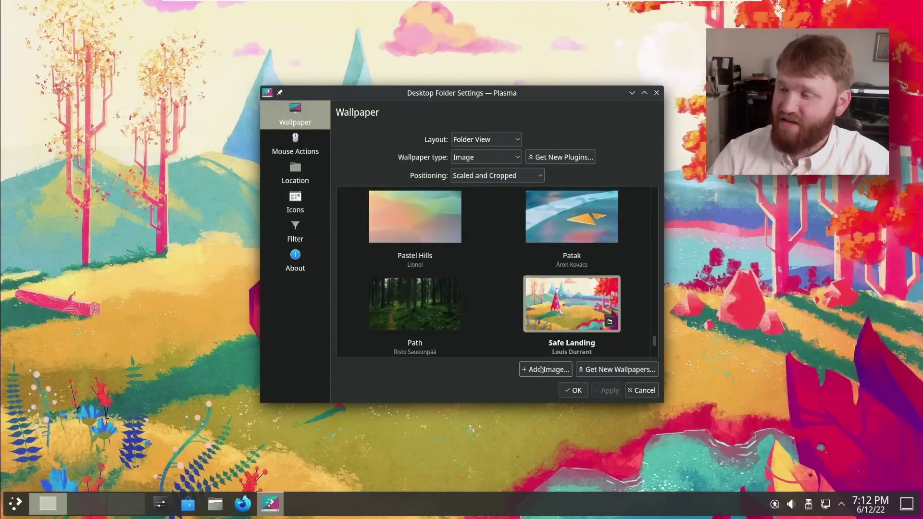
click(585, 390)
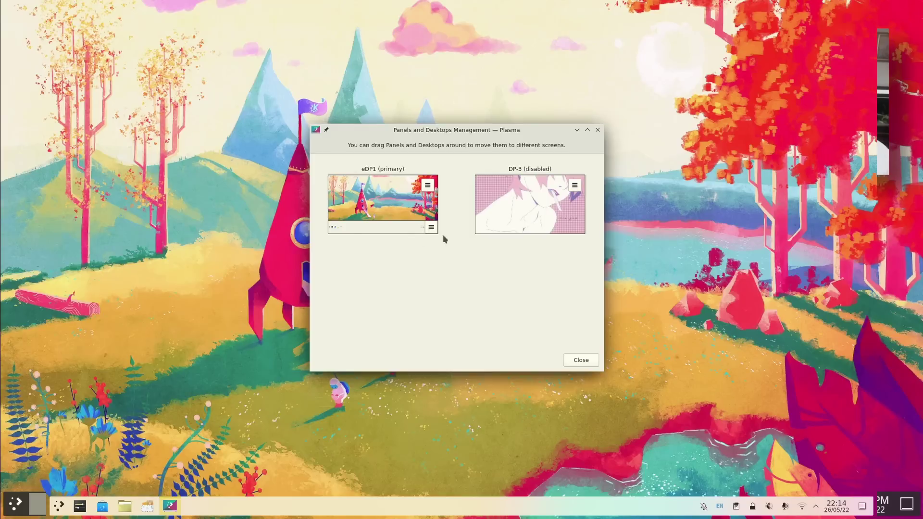
Drag the panel onto the DP-3 screen, then open and close More Options and exit edit mode.
drag(400, 227, 540, 217)
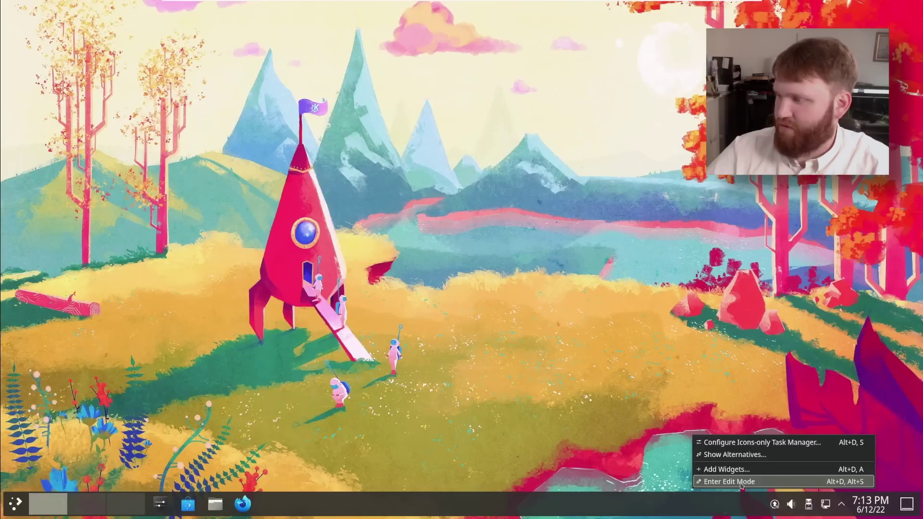
click(743, 480)
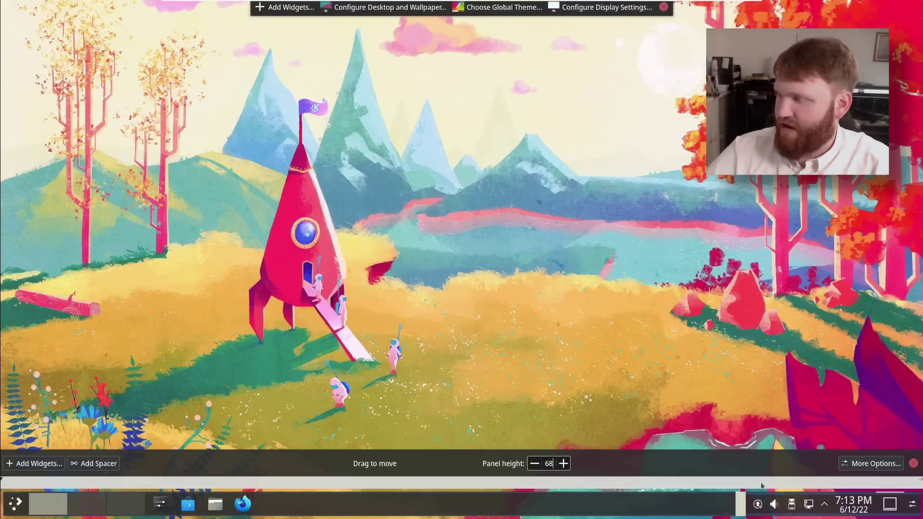
click(852, 465)
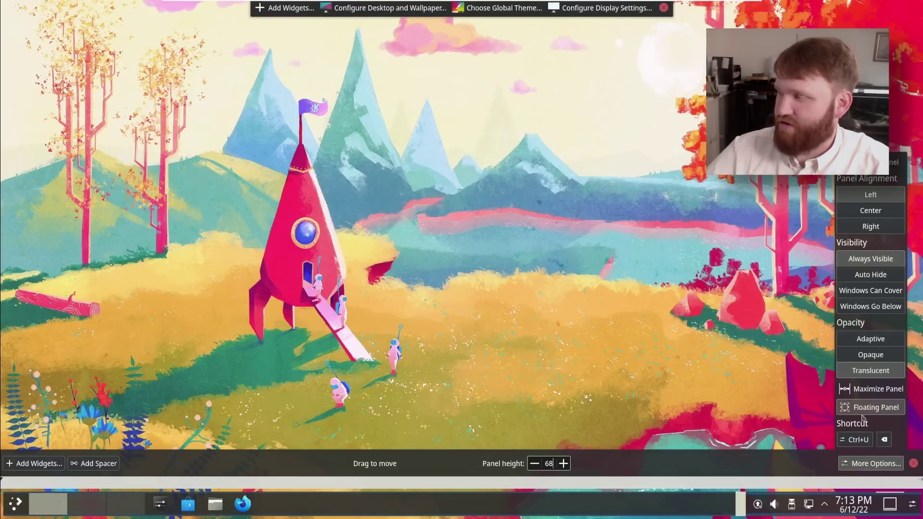
click(913, 463)
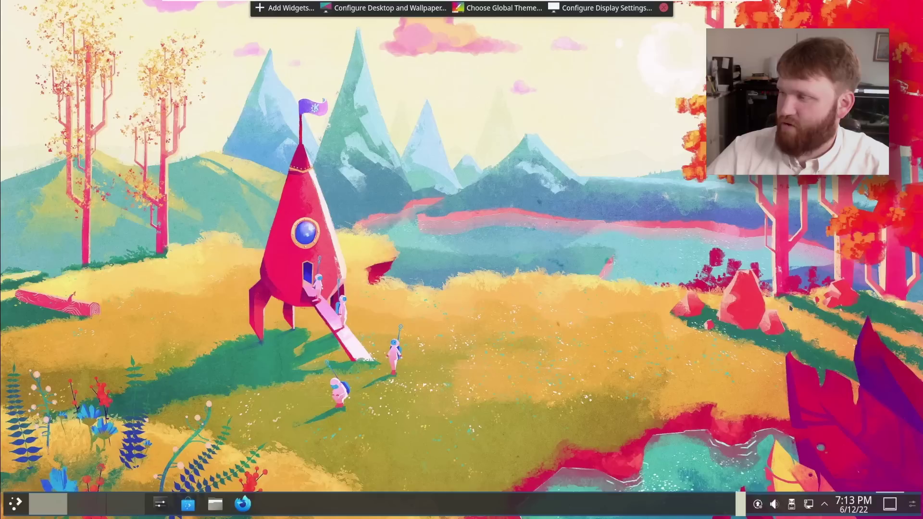
click(664, 8)
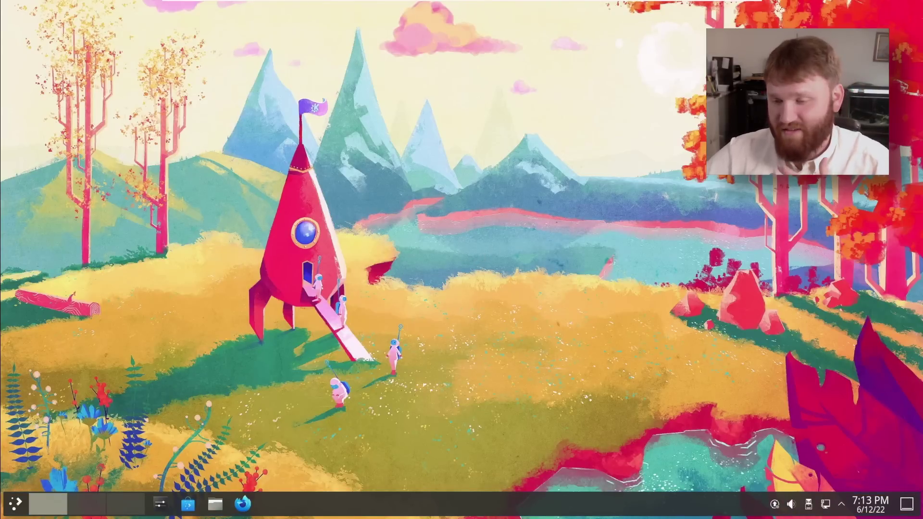
click(160, 503)
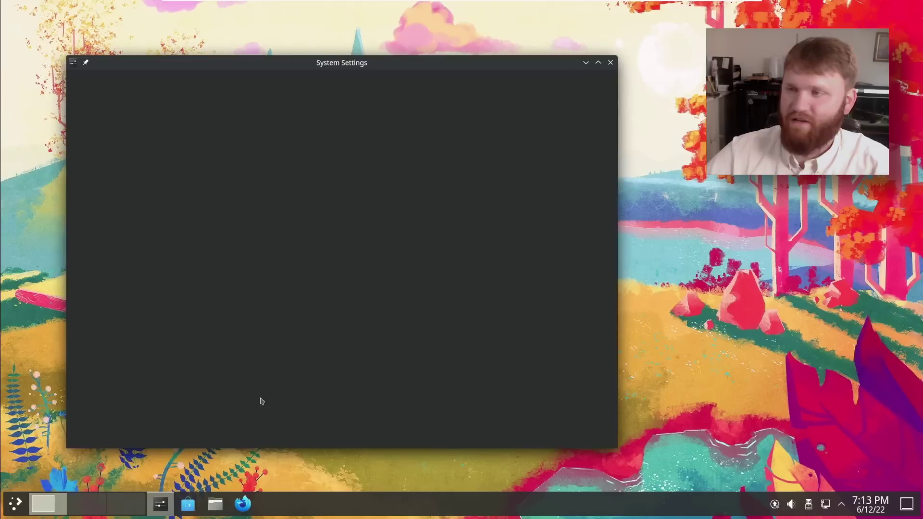
scroll(138, 386, down, 5)
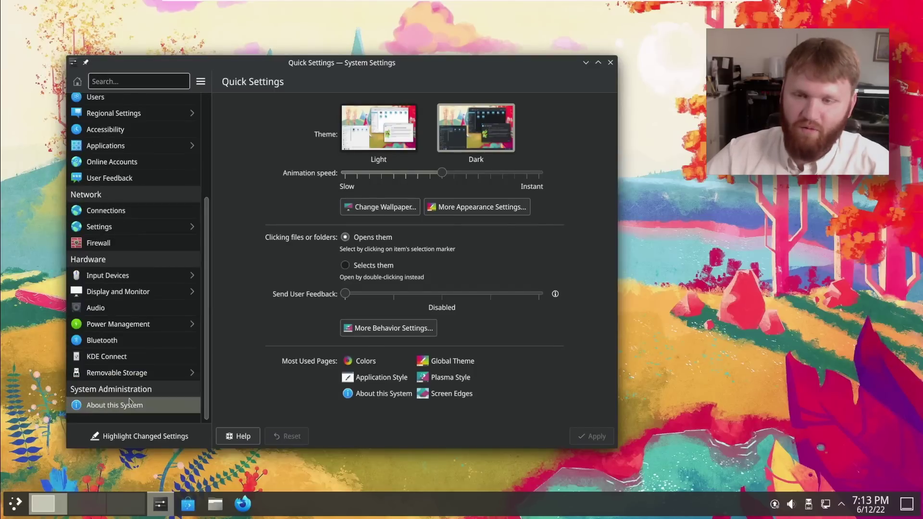
click(124, 405)
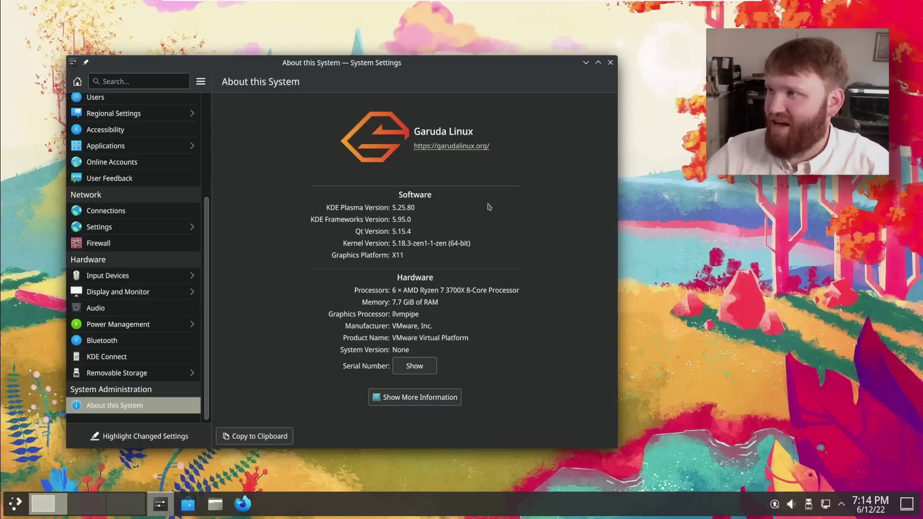
click(611, 63)
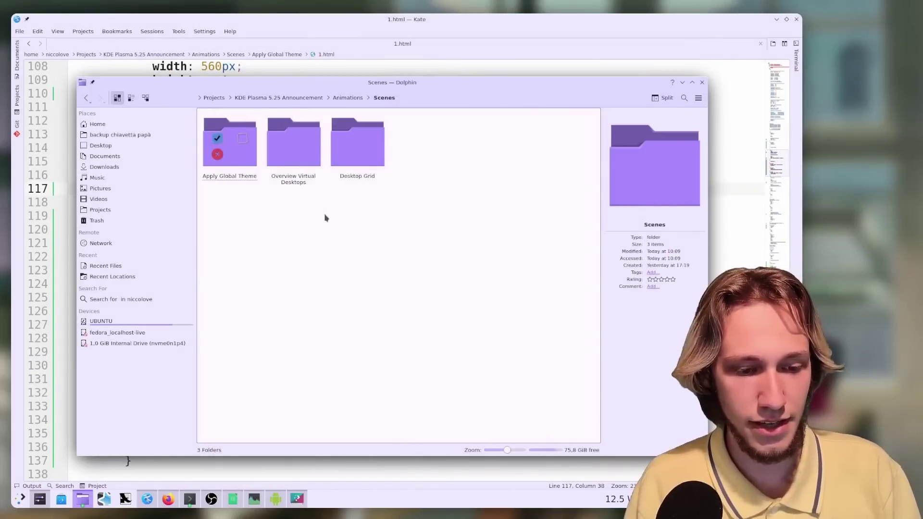
Open 1.html from the Apply Global Theme folder in Google Chrome.
double_click(243, 176)
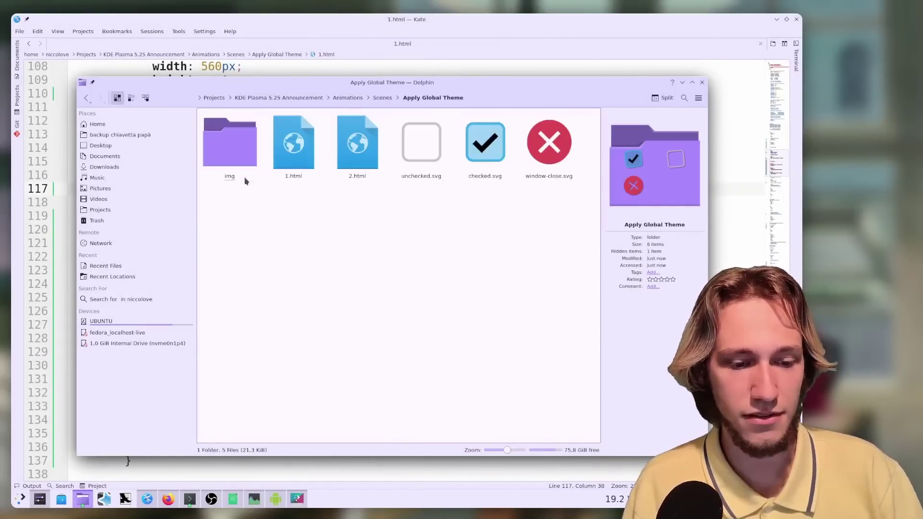
right_click(308, 165)
mouse_move(418, 181)
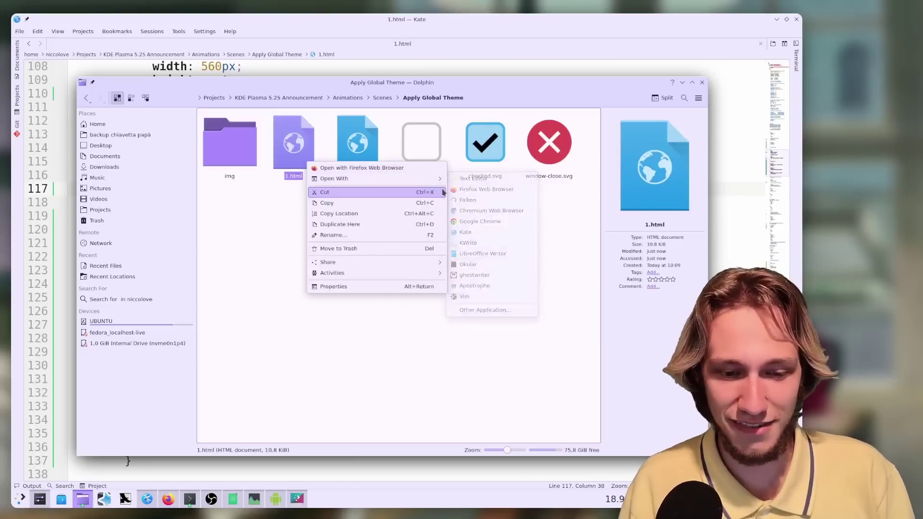
click(480, 221)
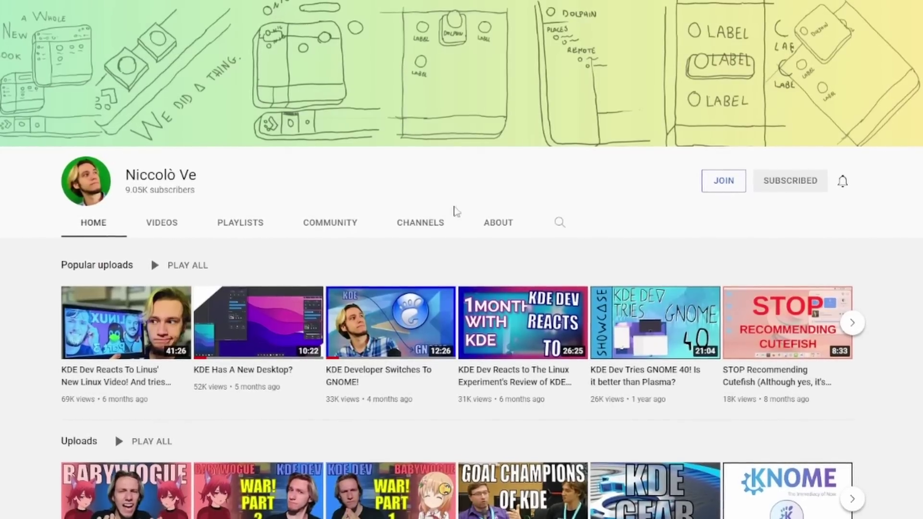
Set the subscribed YouTube channel's notification bell to All.
click(844, 183)
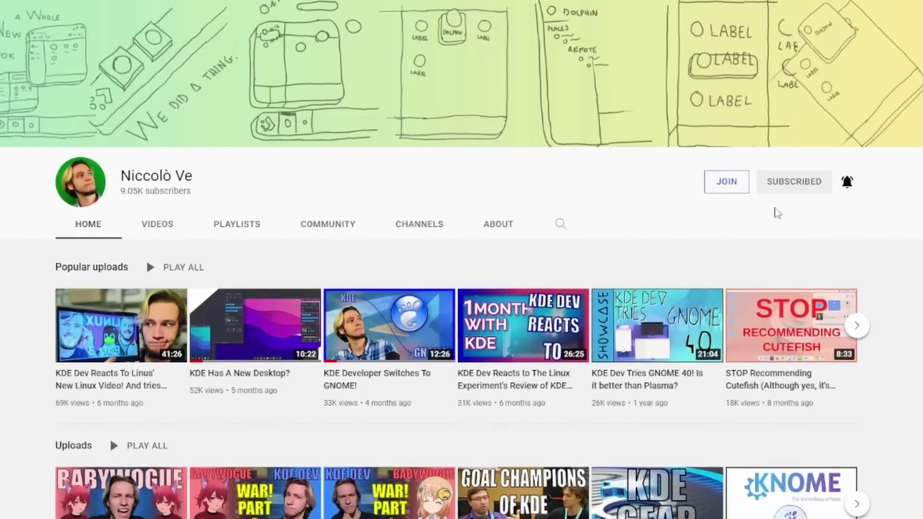